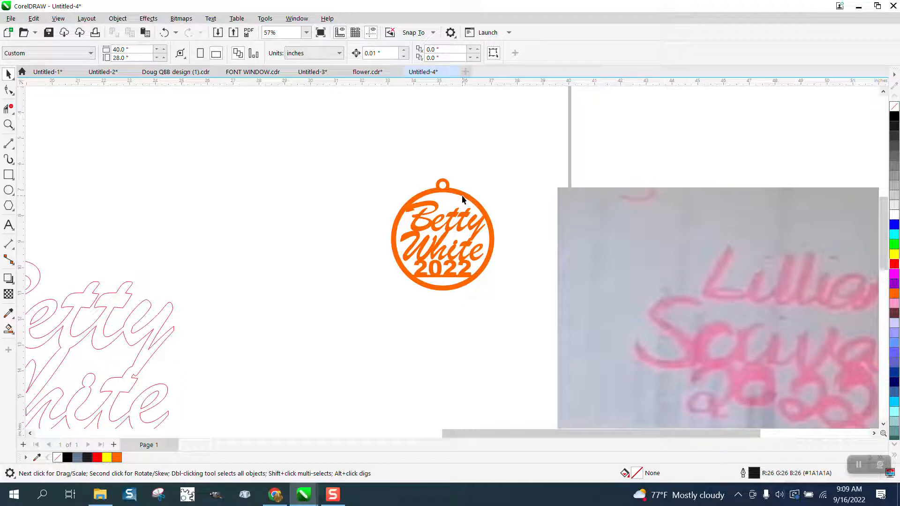
Move the orange ornament aside and draw an ellipse about 11.9 by 3.2 inches across the top of the outlined lettering
drag(462, 195, 391, 122)
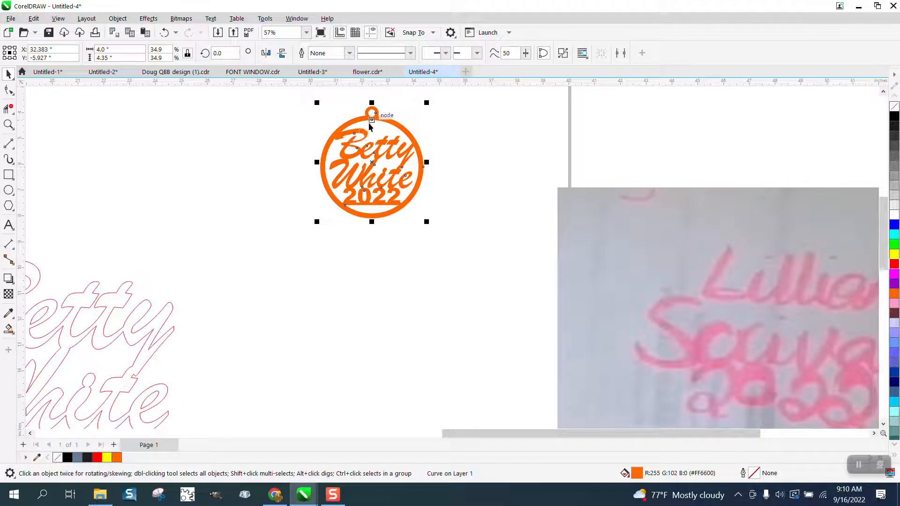
scroll(372, 110, down, 3)
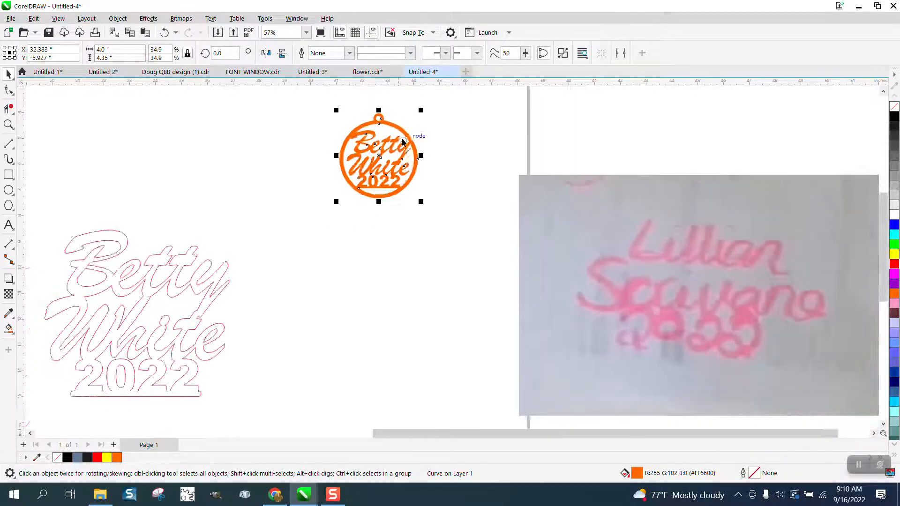
click(8, 124)
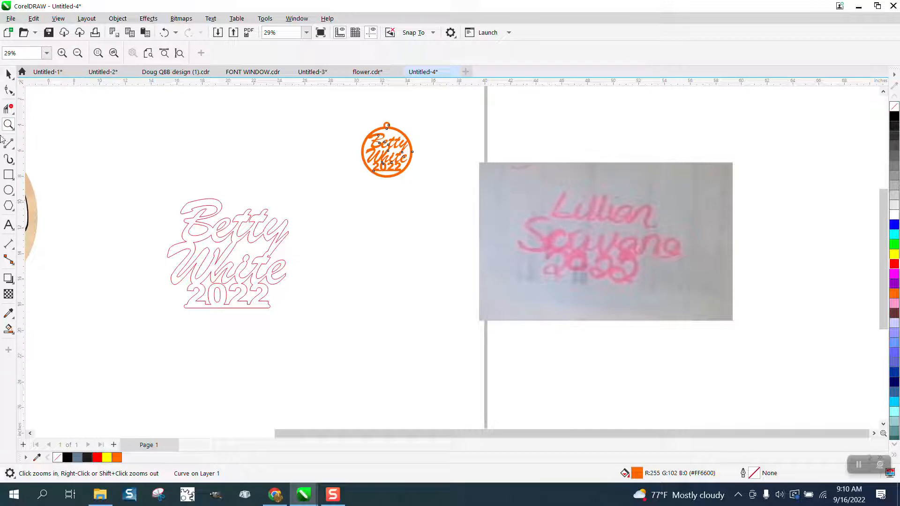
drag(150, 177, 404, 335)
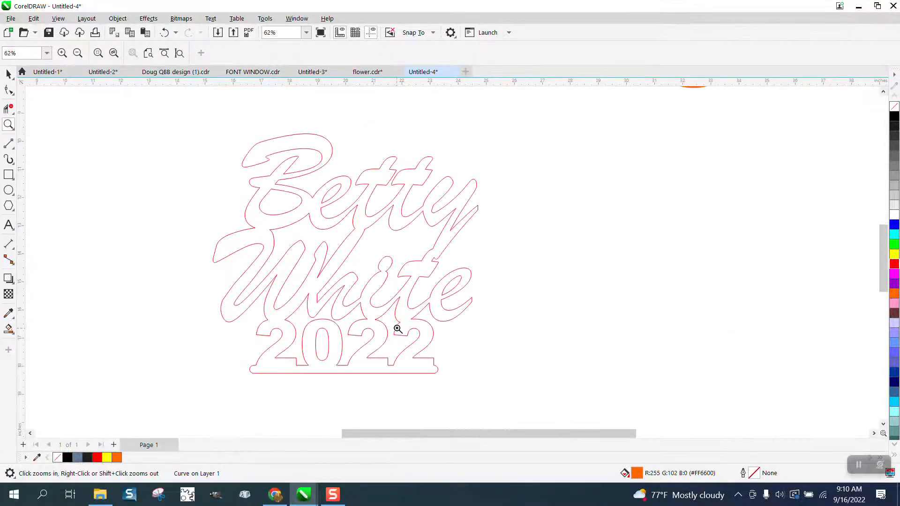
scroll(342, 294, down, 2)
click(9, 74)
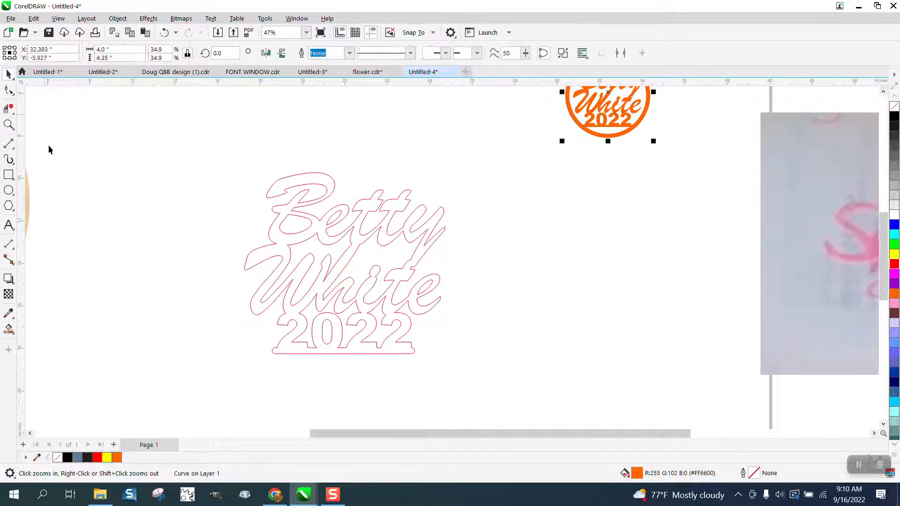
click(9, 190)
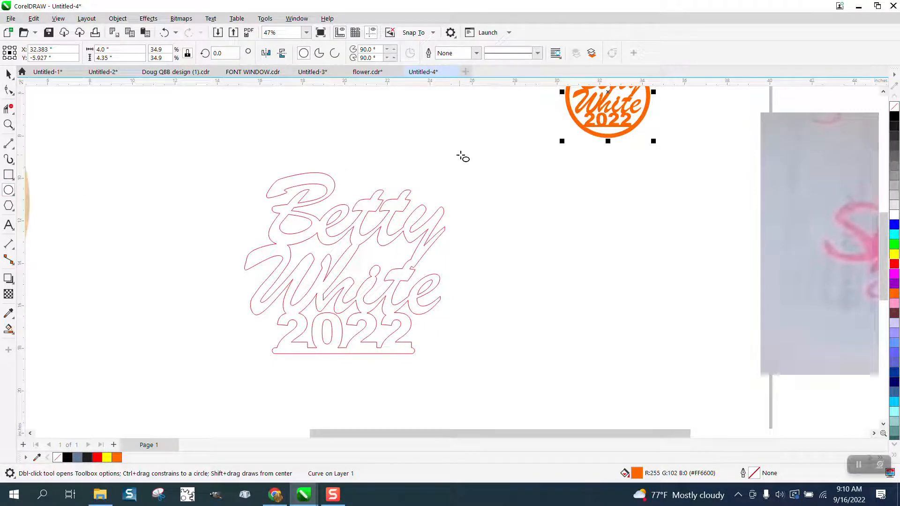
drag(480, 137, 238, 193)
click(9, 74)
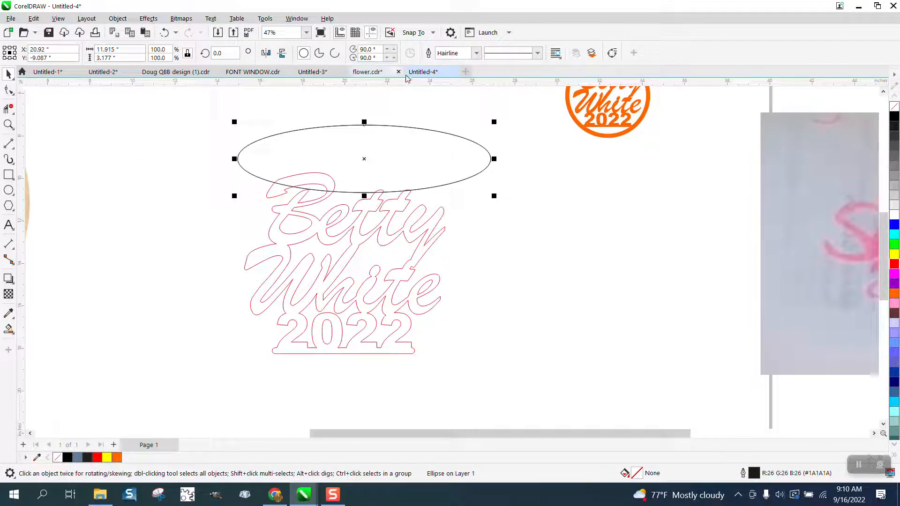
Place a copy of the ellipse beside the lettering and apply a one-step 0.25-inch inside contour to it
drag(496, 122, 483, 128)
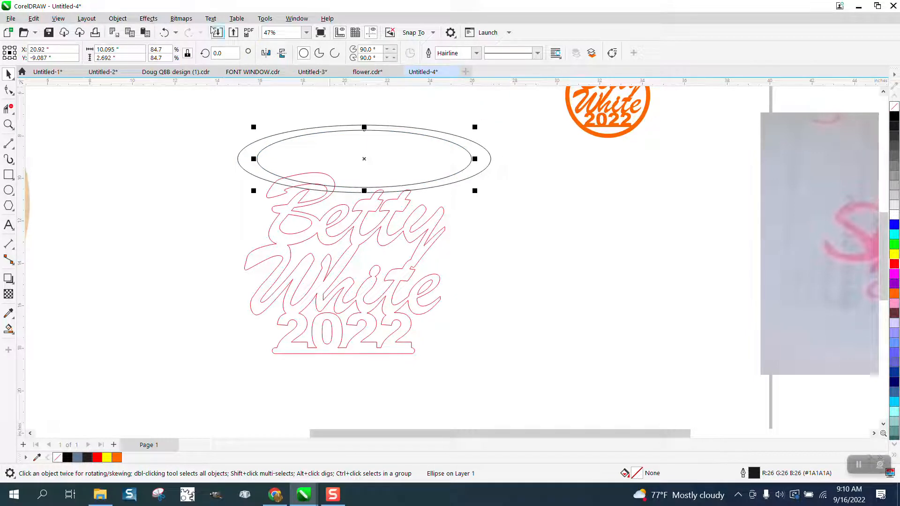
key(ctrl+z)
drag(361, 157, 588, 251)
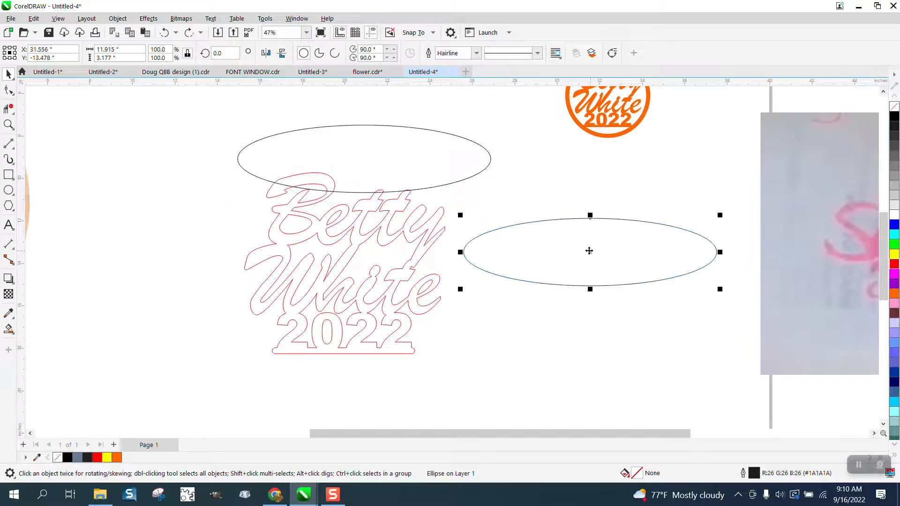
click(148, 19)
click(161, 270)
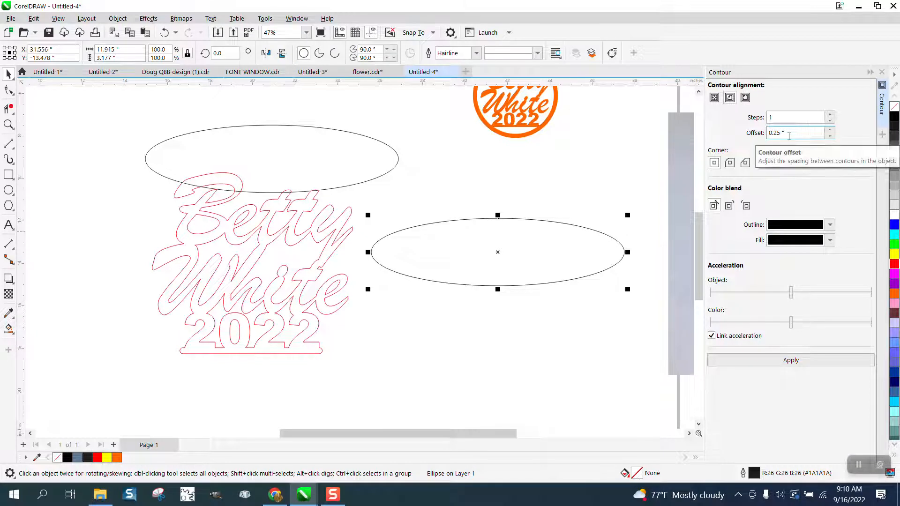
click(791, 360)
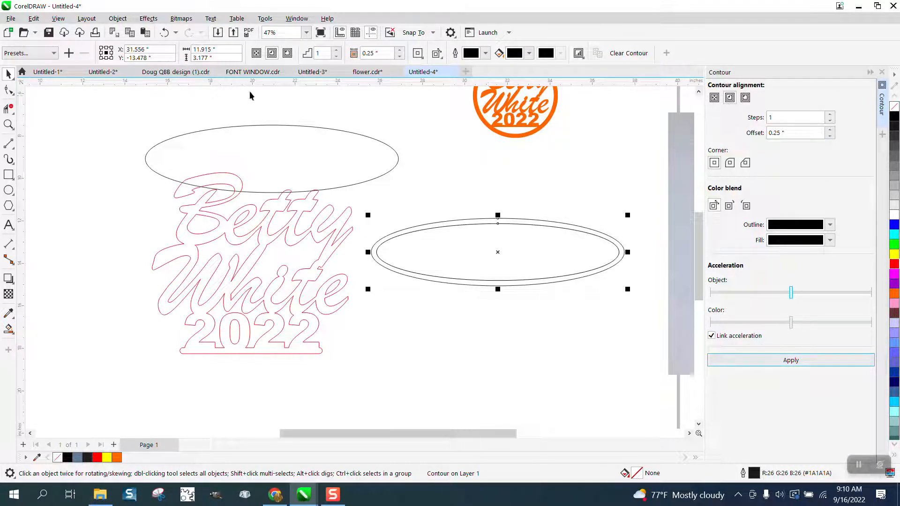
Break the contour apart and delete the original ellipse over the lettering
click(117, 18)
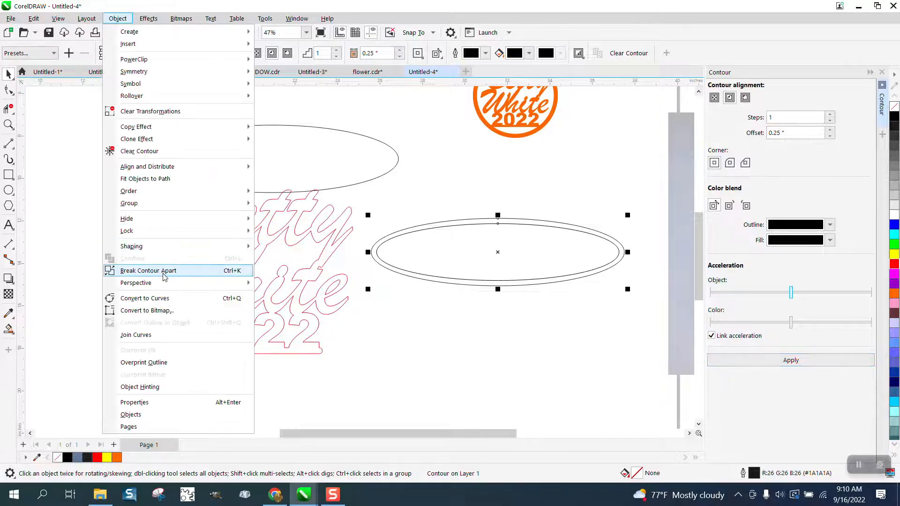
click(256, 224)
click(398, 159)
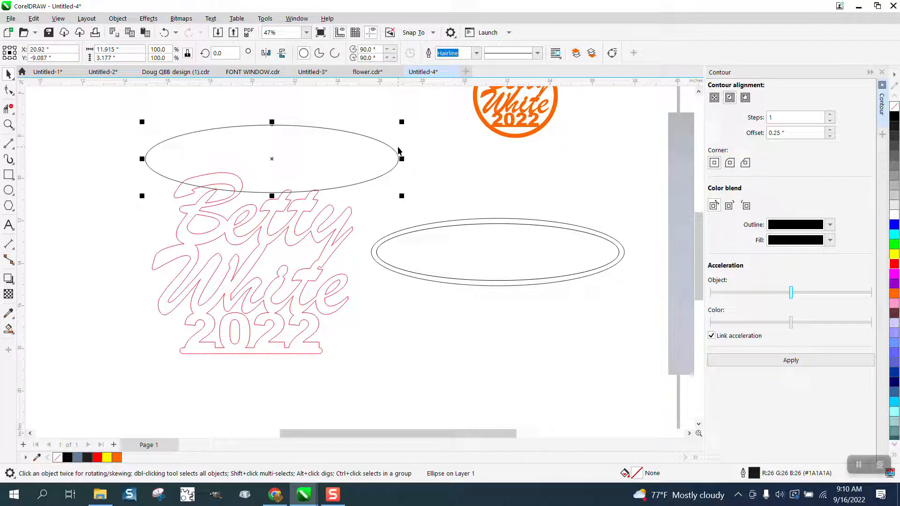
key(Delete)
Smart-fill the band between the two ellipses and move the resulting ring over the top of the lettering
click(9, 329)
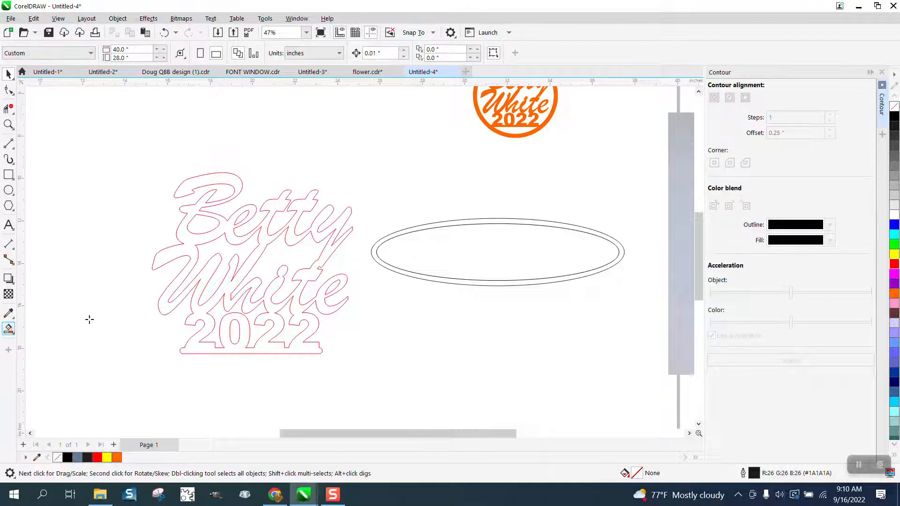
click(511, 222)
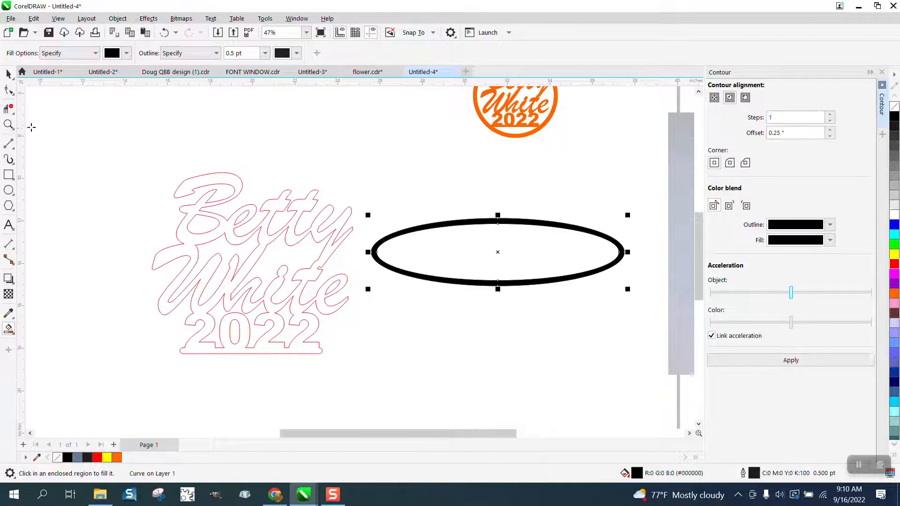
key(space)
drag(496, 252, 274, 170)
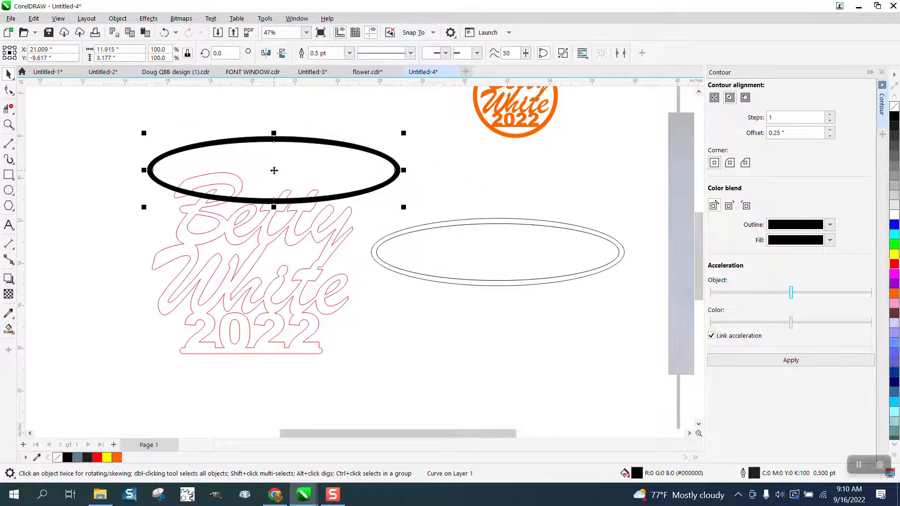
Remove the ring's fill and give it a red 0.5 pt outline
click(894, 107)
right_click(893, 265)
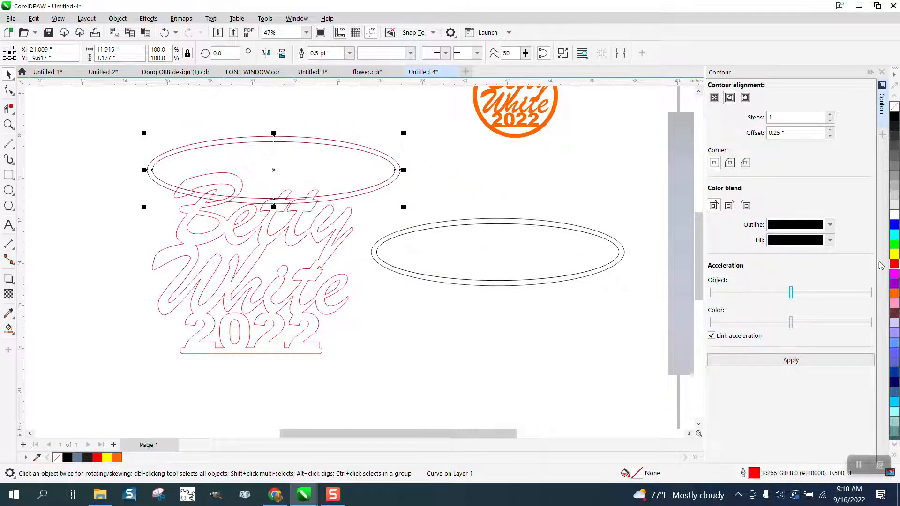
click(349, 53)
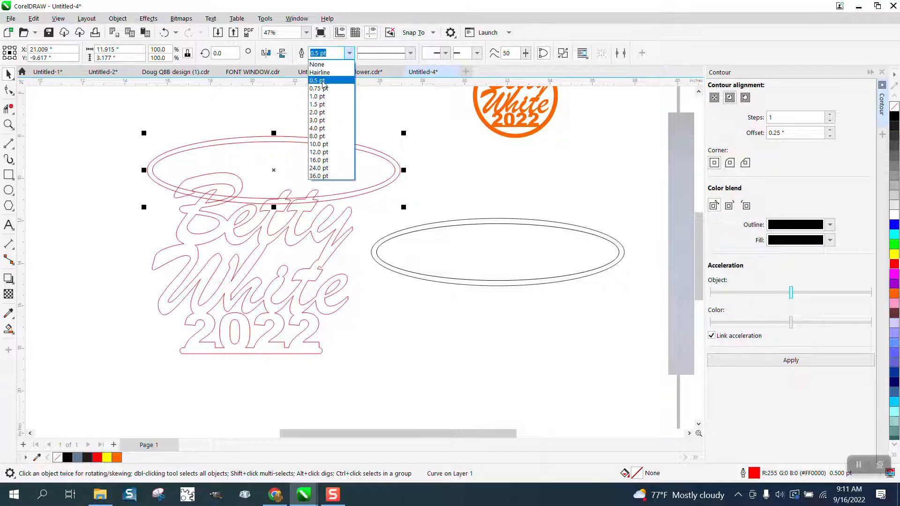
click(323, 80)
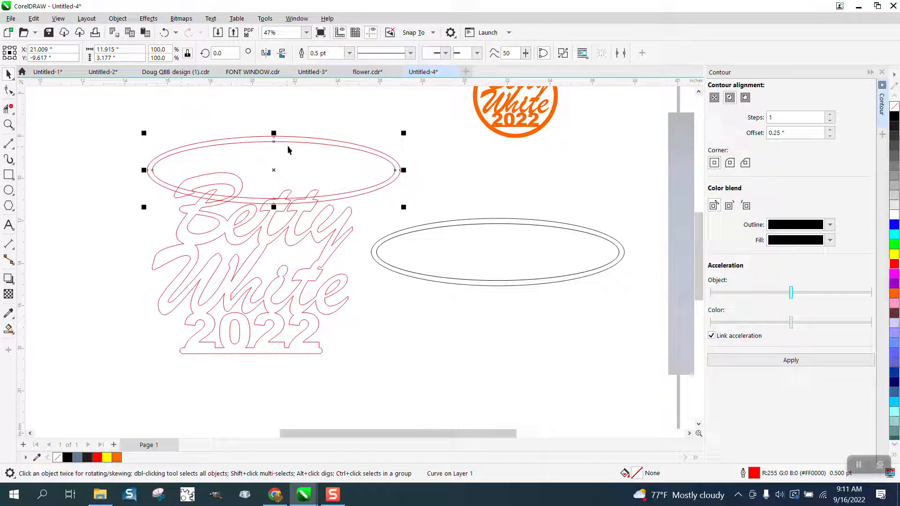
Delete the two leftover ellipses beside the lettering
click(491, 219)
key(Delete)
click(493, 224)
key(Delete)
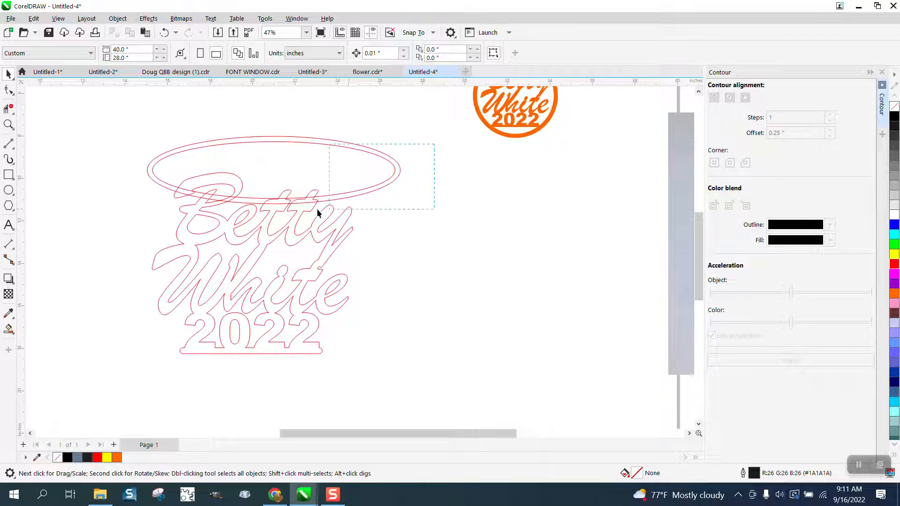
Stretch the elliptical ring to a height of about 4 inches and place it over the upper part of the lettering
drag(226, 247, 127, 234)
drag(274, 168, 272, 262)
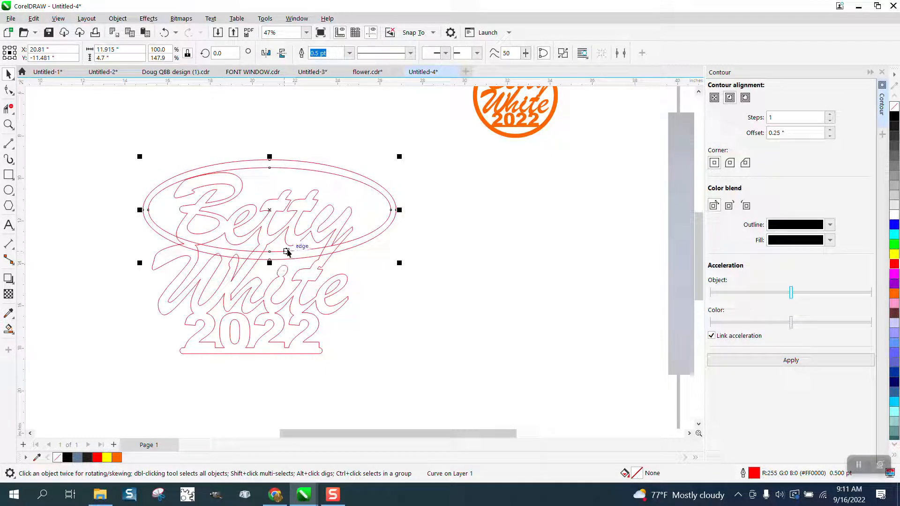
click(164, 32)
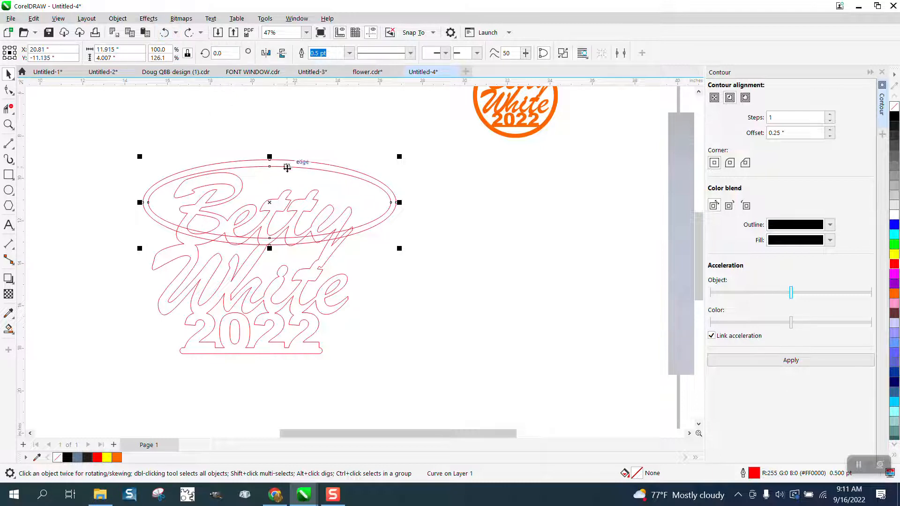
drag(270, 203, 272, 181)
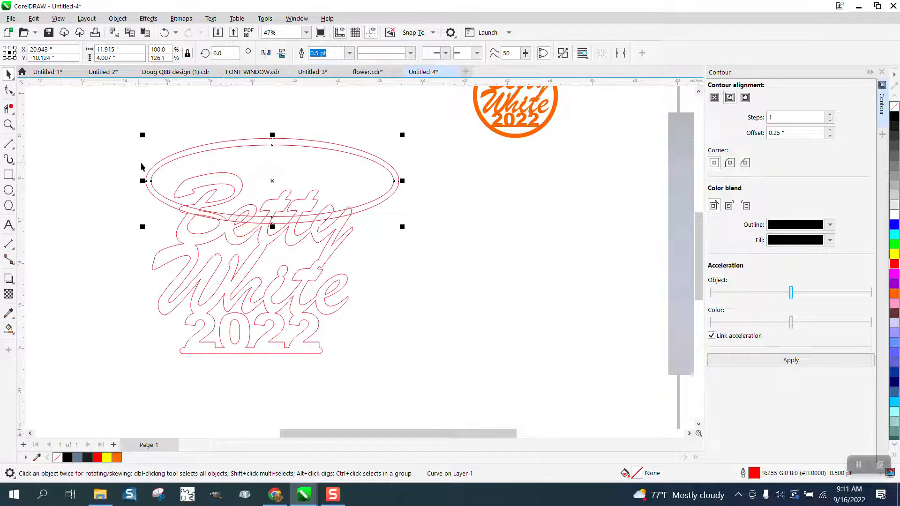
Center the ring on the page and move it straight up over the first line of lettering
key(ctrl+z)
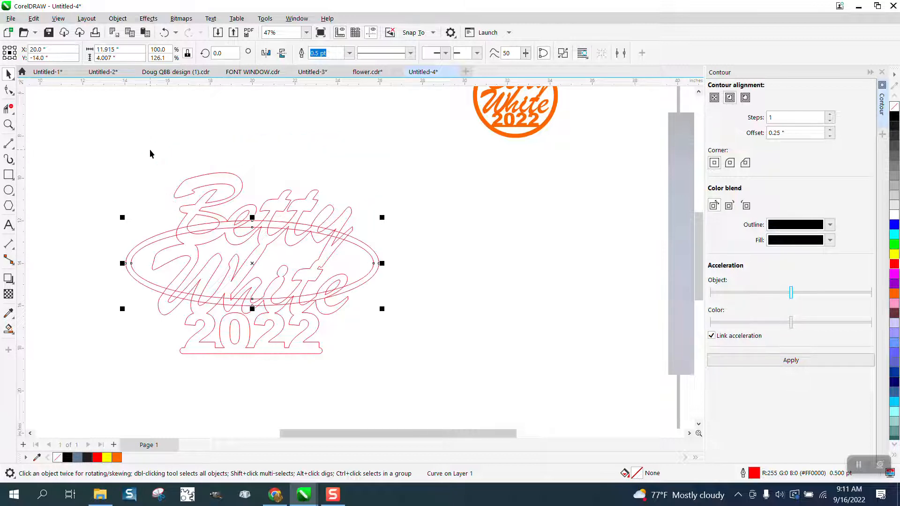
drag(251, 265, 257, 177)
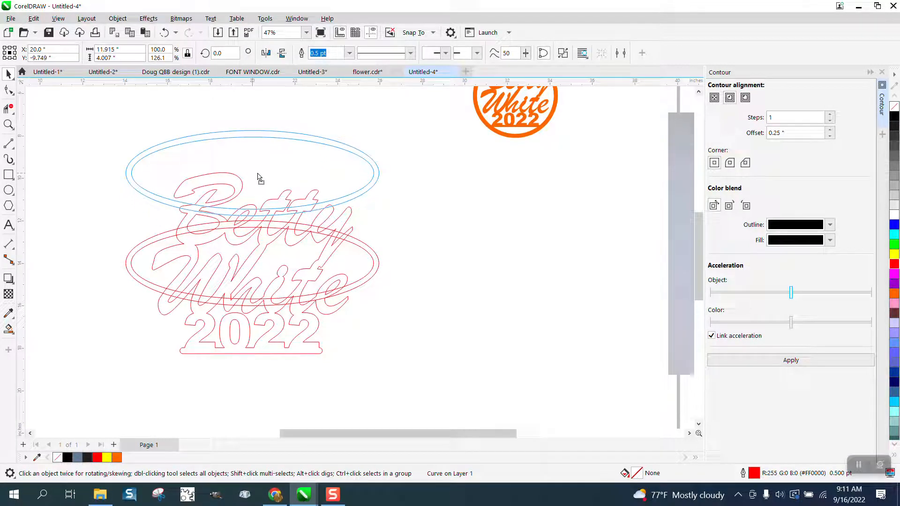
drag(258, 177, 260, 176)
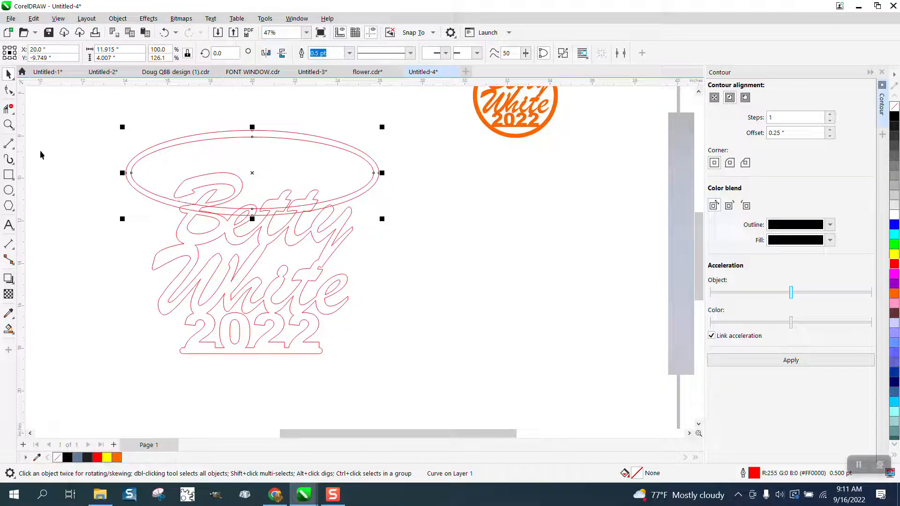
Clear the selection and set the nudge distance to 8 inches
click(9, 125)
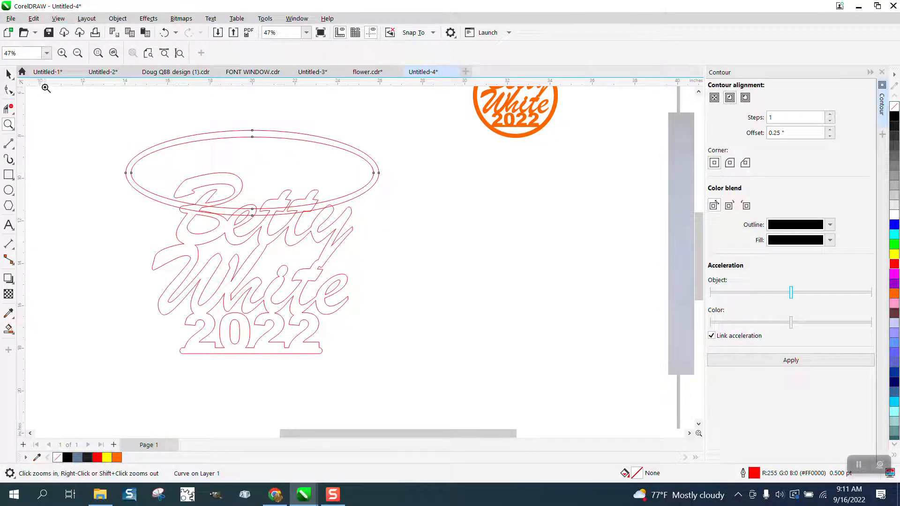
click(8, 74)
click(223, 88)
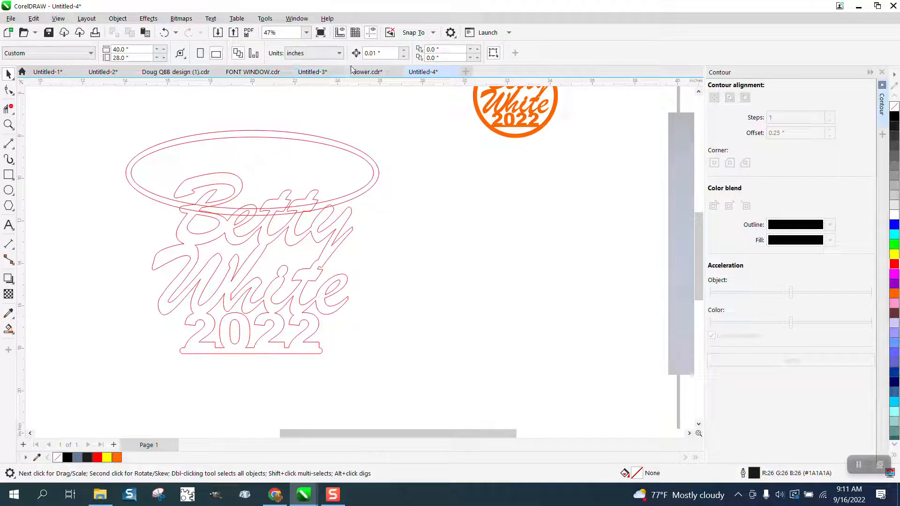
click(387, 53)
text(8)
Delete the ring segments that cross the lettering strokes and nudge the trimmed ring 8 inches up, clear of the lettering
click(8, 124)
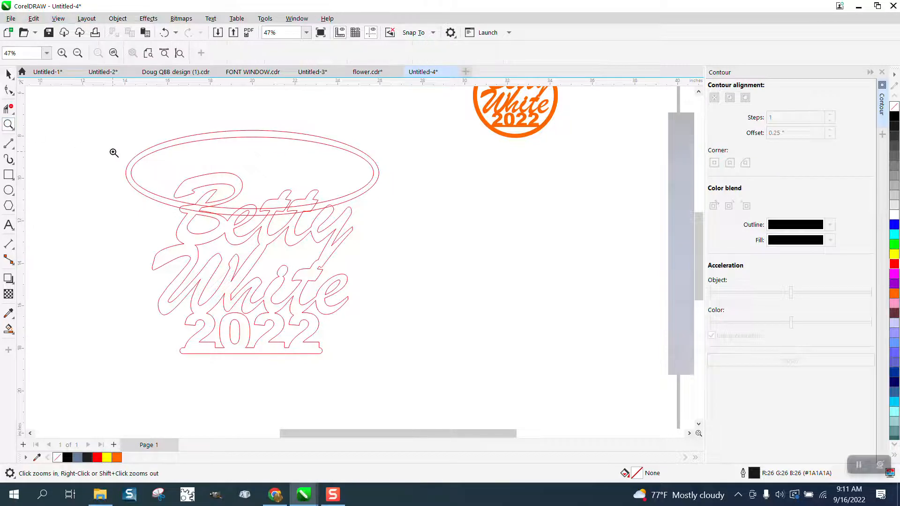
drag(113, 150, 448, 261)
click(13, 111)
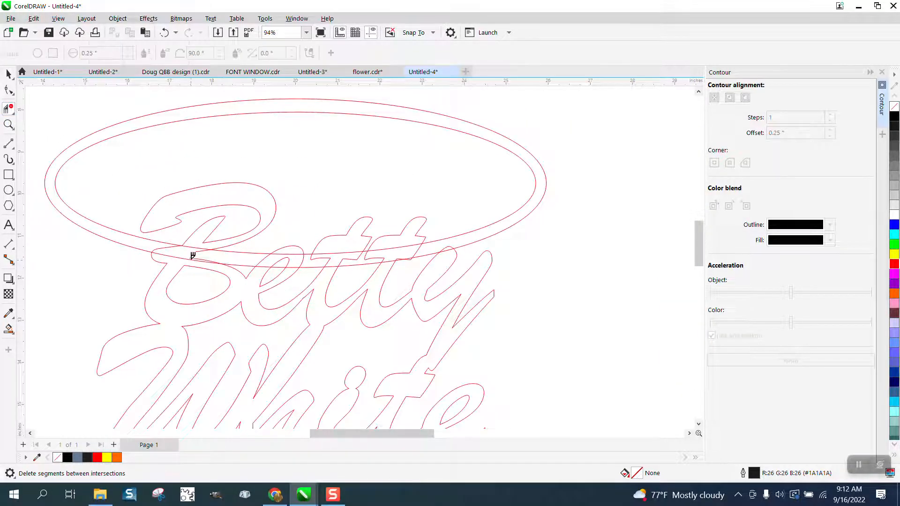
click(186, 256)
click(416, 240)
scroll(356, 271, down, 4)
click(8, 74)
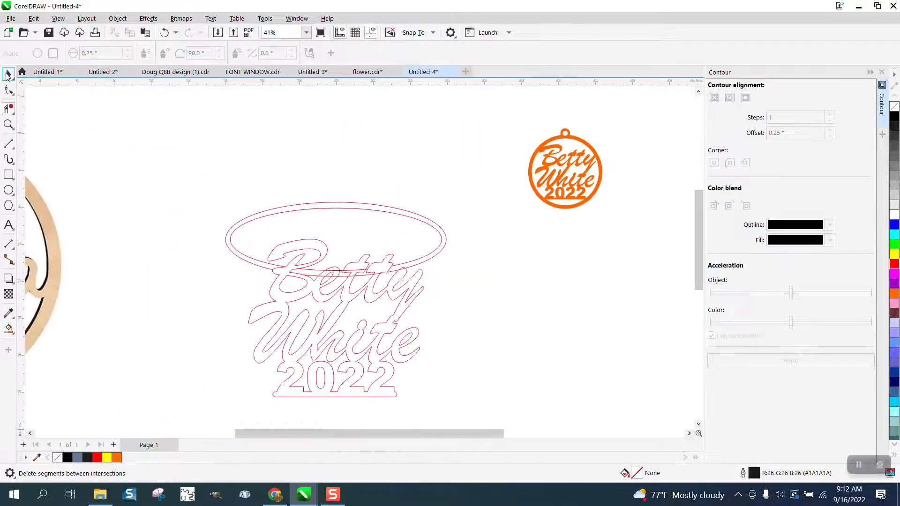
click(289, 209)
key(ctrl+z)
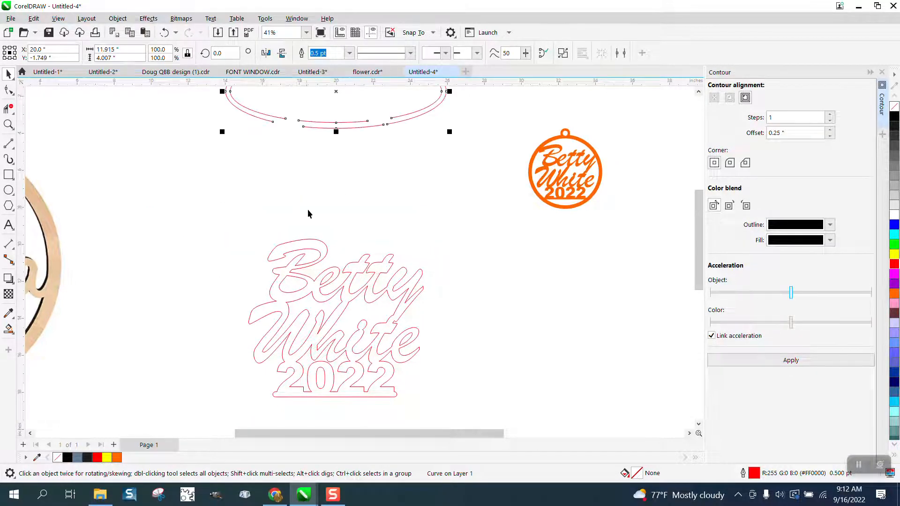
Delete the loose segments in the ring's lower gap and nudge the ring 8 inches down, back onto the lettering
click(8, 110)
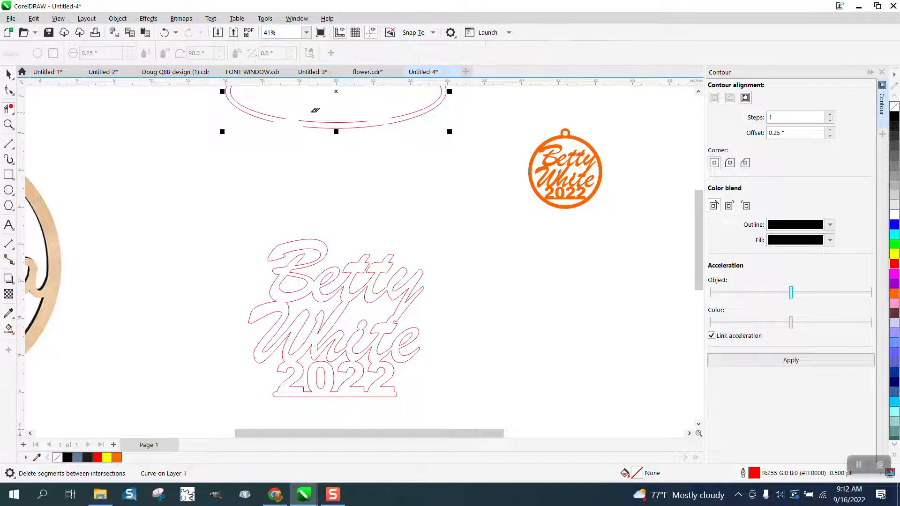
drag(300, 105, 389, 139)
key(space)
key(c)
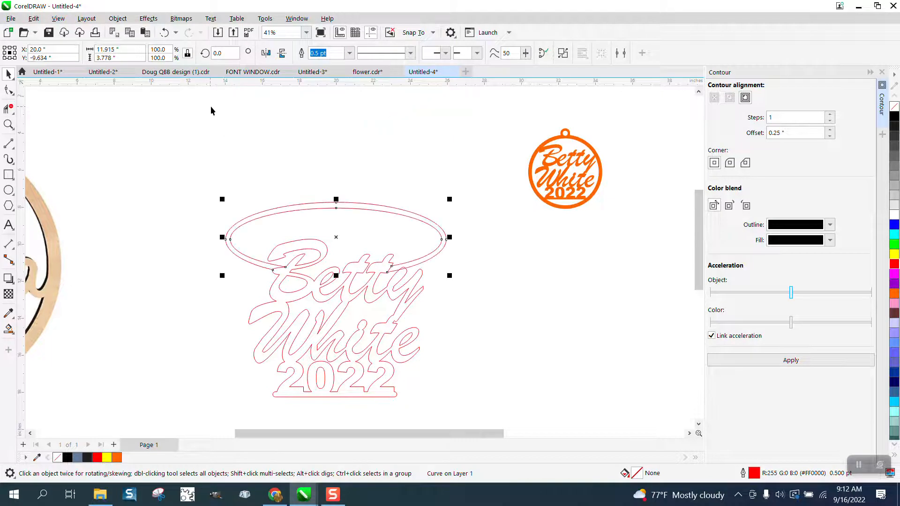
key(z)
drag(239, 197, 534, 335)
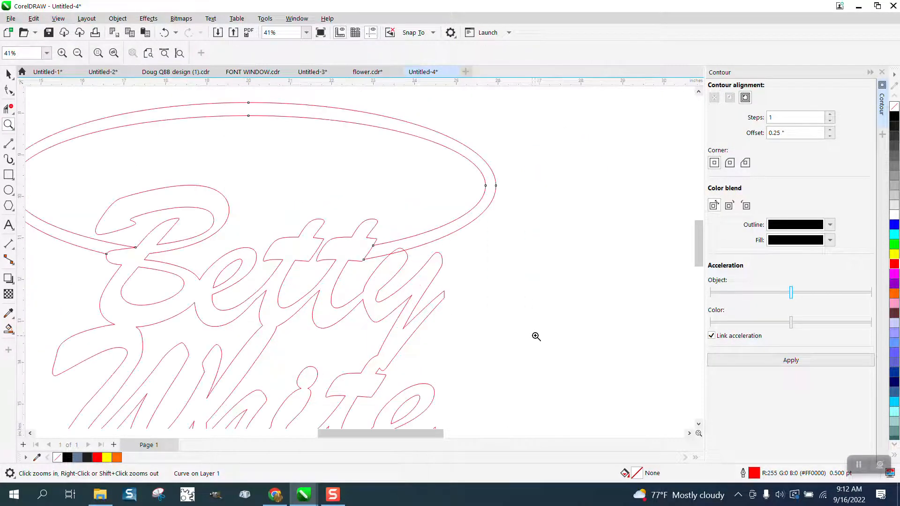
Delete the lettering segment between the two ring ends at the B, joining the ring's band to the letter
click(9, 109)
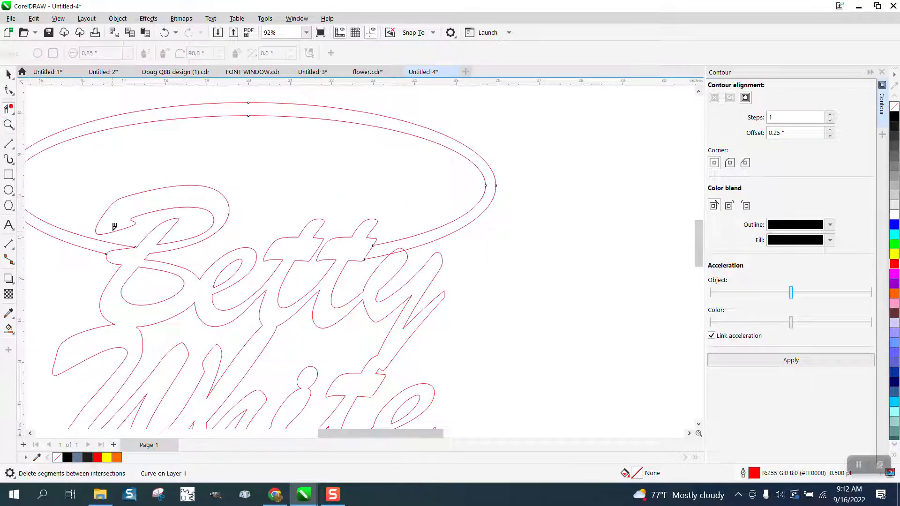
click(121, 246)
scroll(333, 246, down, 5)
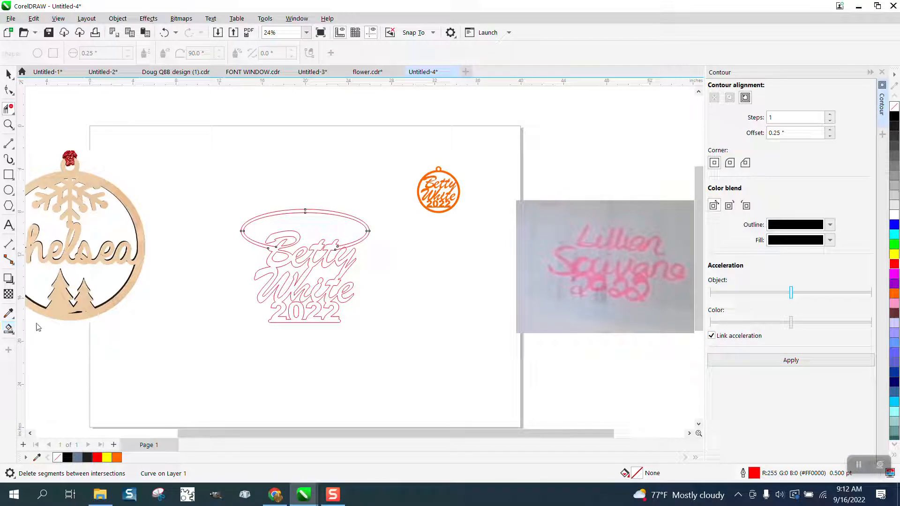
Smart-fill the joined ring and lettering in black, and move the filled shape clear of the original outlines
click(9, 329)
click(275, 250)
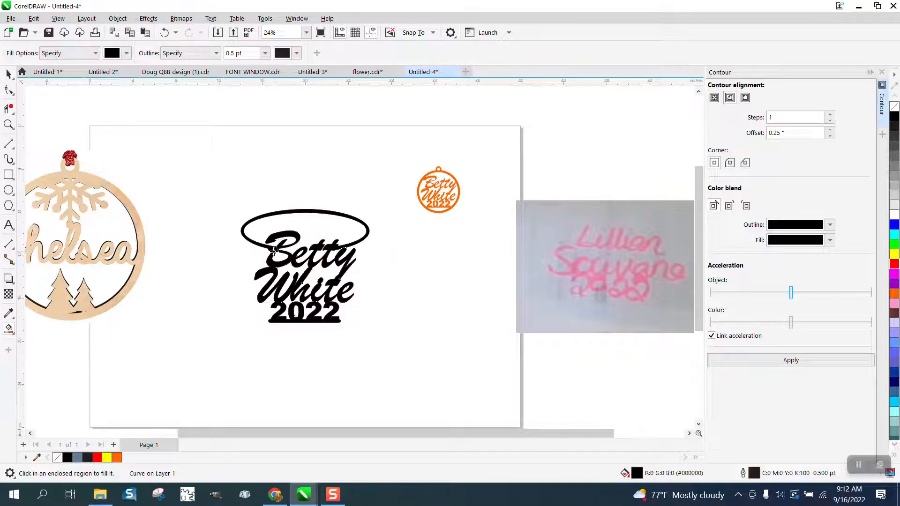
click(8, 74)
drag(271, 233, 428, 277)
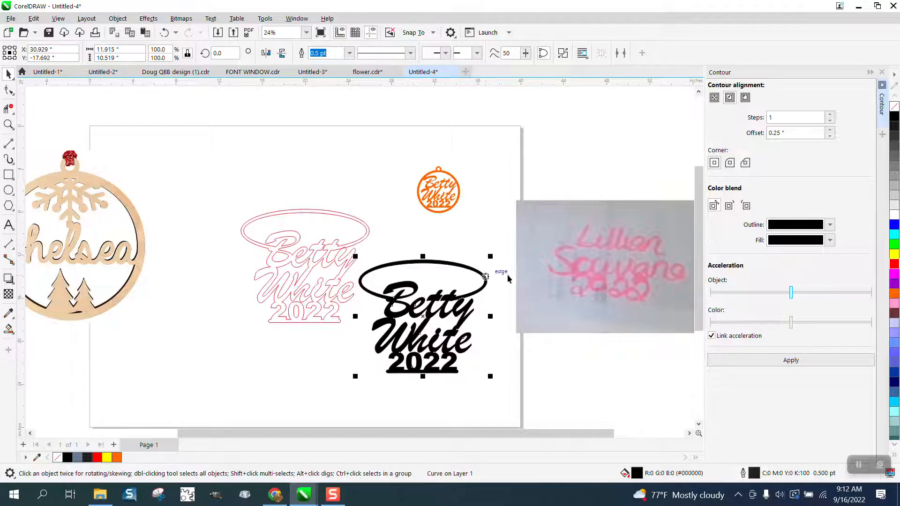
Remove the new shape's fill and give it a red hairline outline
click(894, 107)
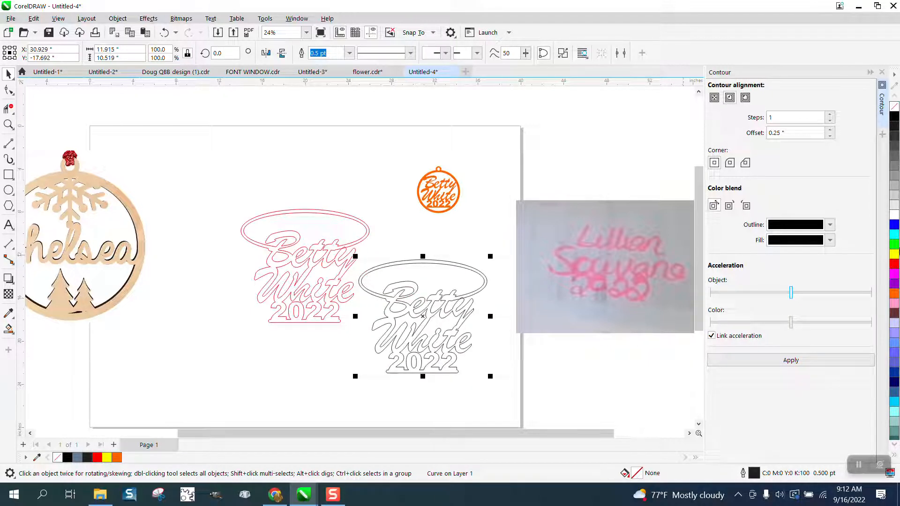
right_click(894, 265)
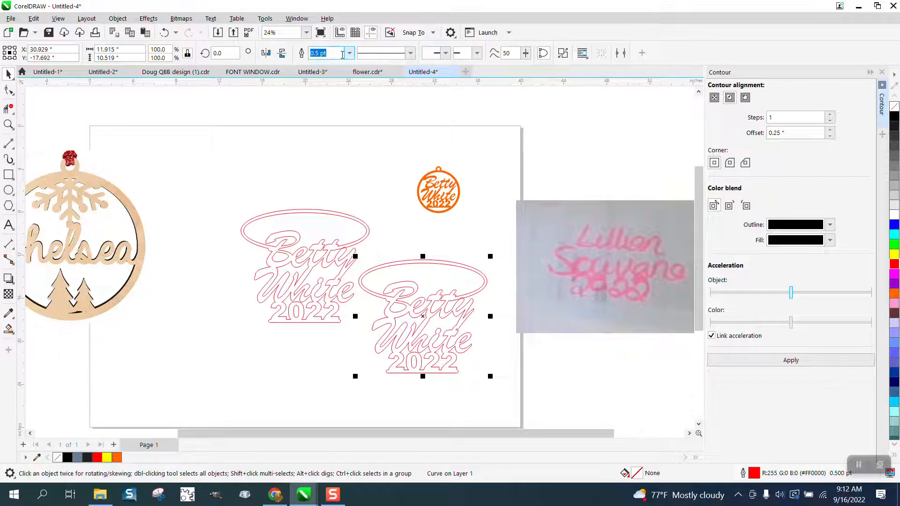
click(349, 57)
click(324, 69)
Examine the new red outline shape and the hanging loop on the orange ornament
click(8, 124)
click(520, 349)
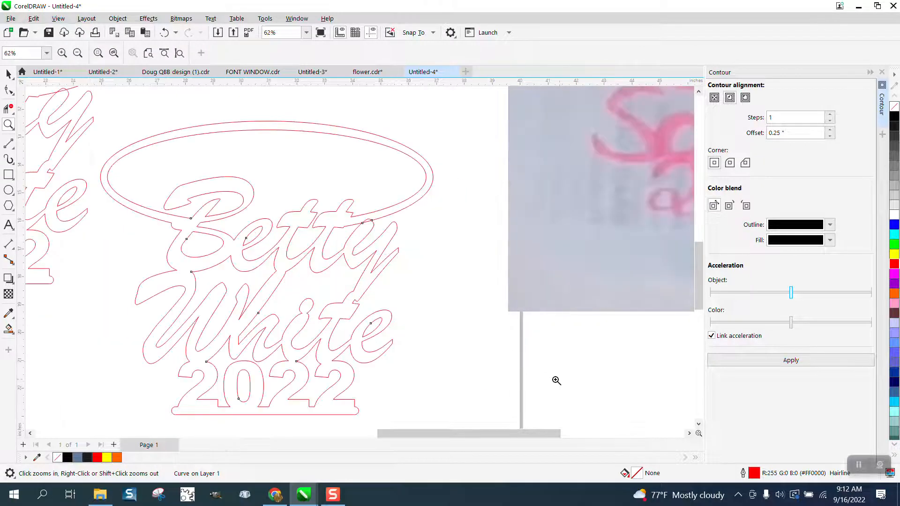
scroll(589, 213, down, 4)
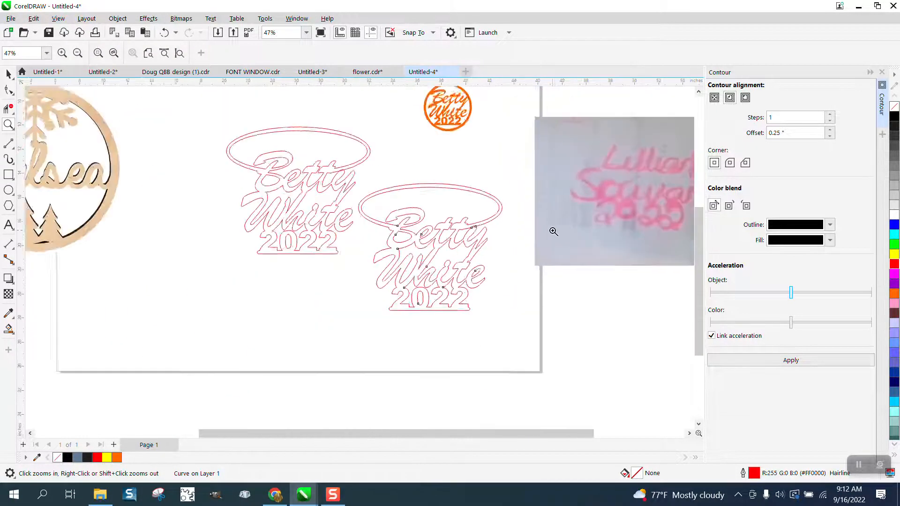
drag(457, 105, 497, 117)
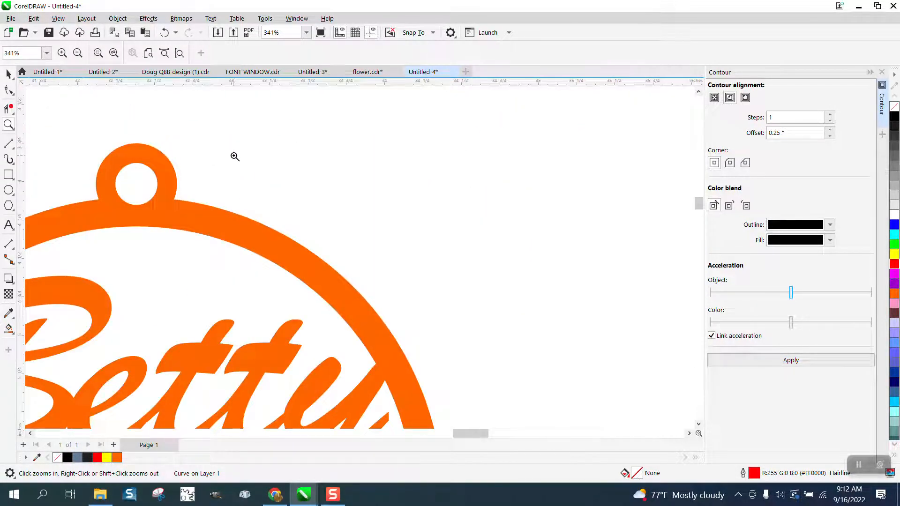
scroll(314, 154, down, 3)
scroll(406, 151, down, 3)
click(9, 73)
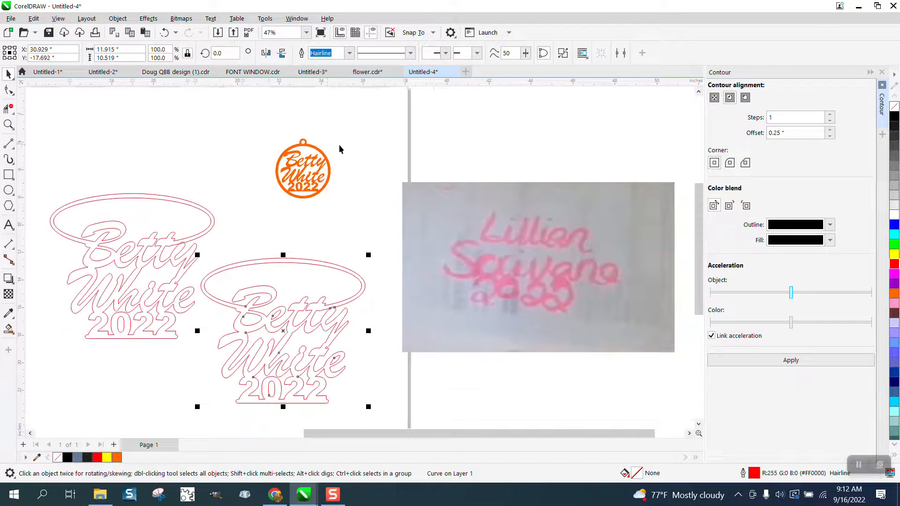
scroll(340, 149, down, 1)
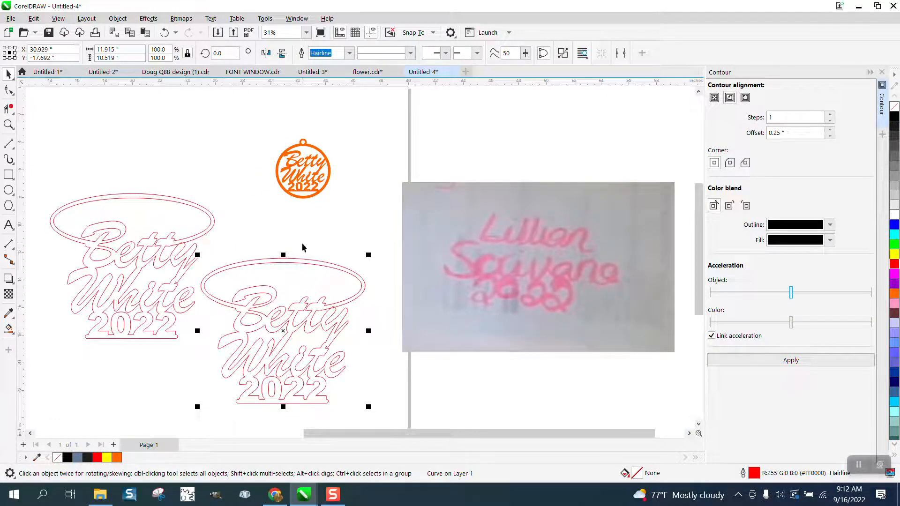
Set the outlined copy's width to 4 inches and move it beside the orange ornament for comparison
click(112, 50)
text(4)
key(Return)
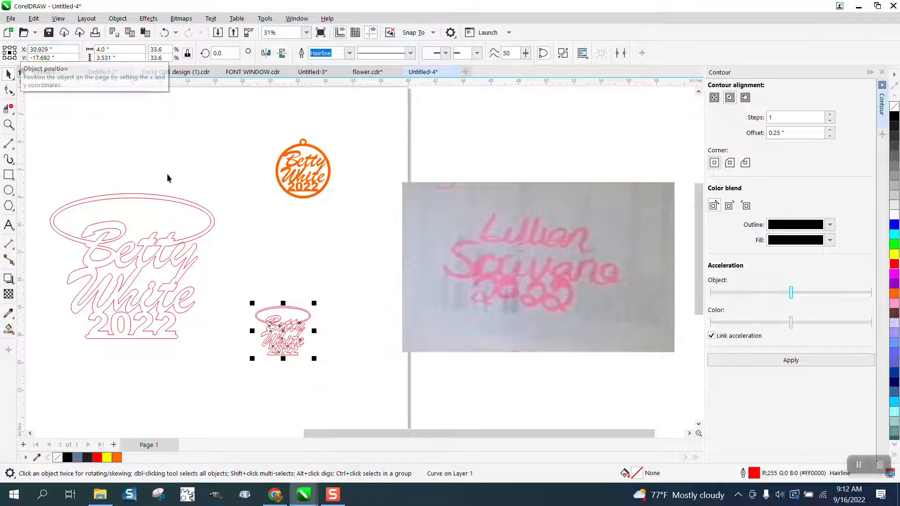
drag(272, 317, 388, 219)
click(8, 125)
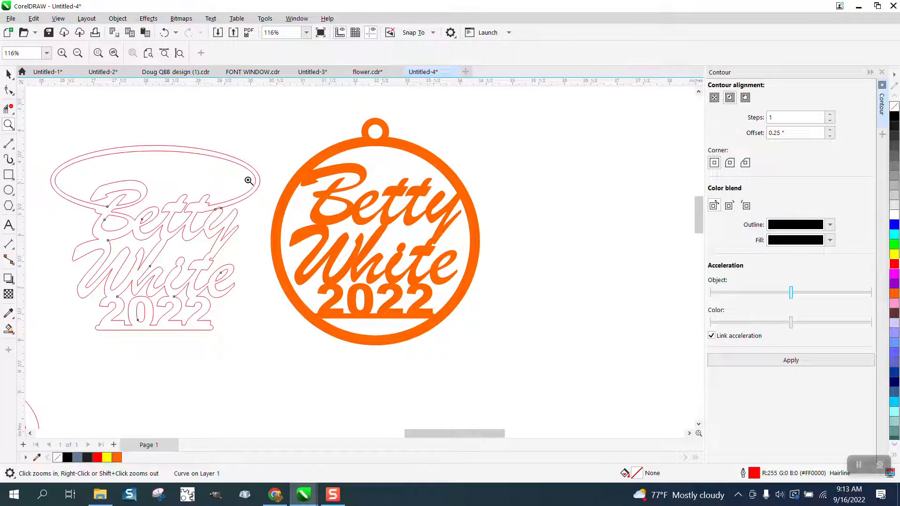
right_click(181, 145)
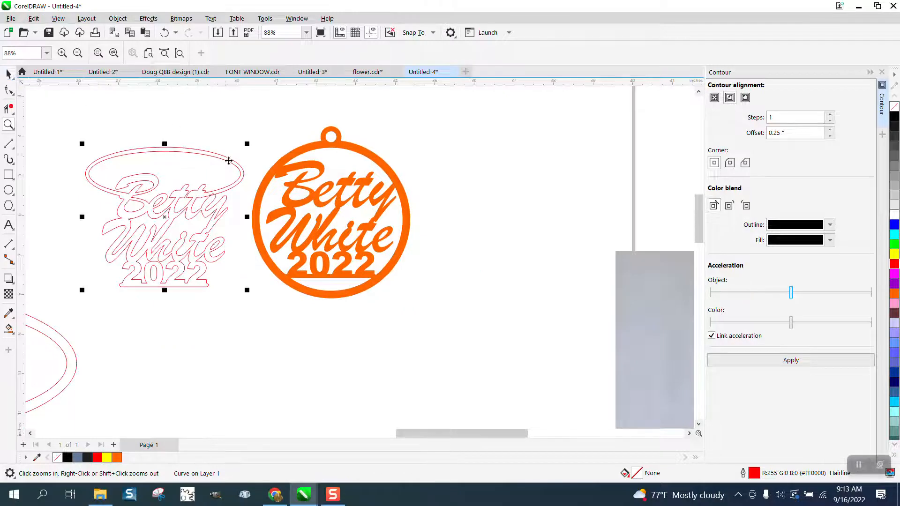
Delete the large original ring and lettering, and center the 4-inch design on the page
scroll(228, 160, down, 4)
key(space)
drag(73, 178, 165, 278)
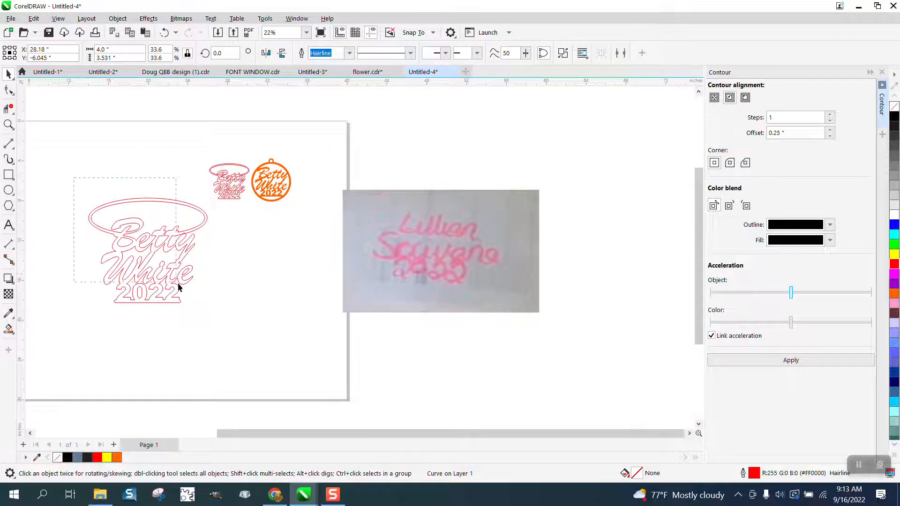
drag(219, 316, 220, 313)
key(Delete)
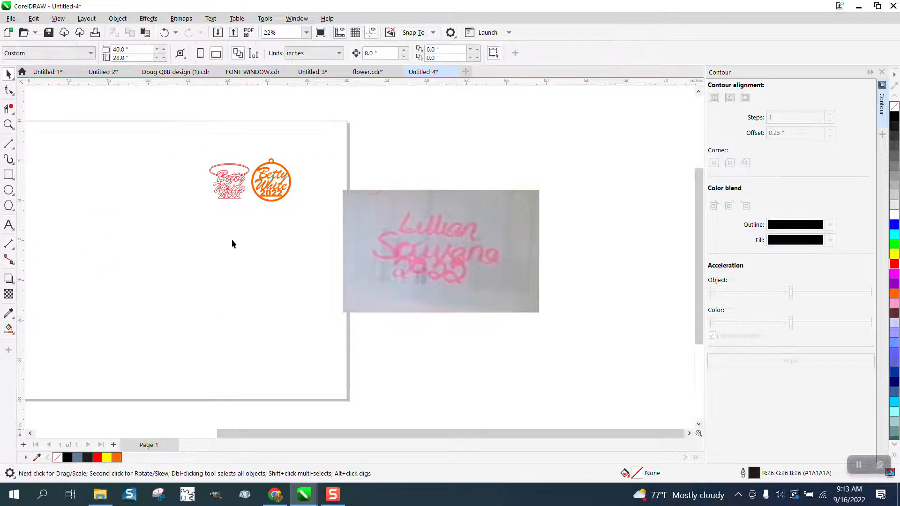
click(233, 189)
key(ctrl+z)
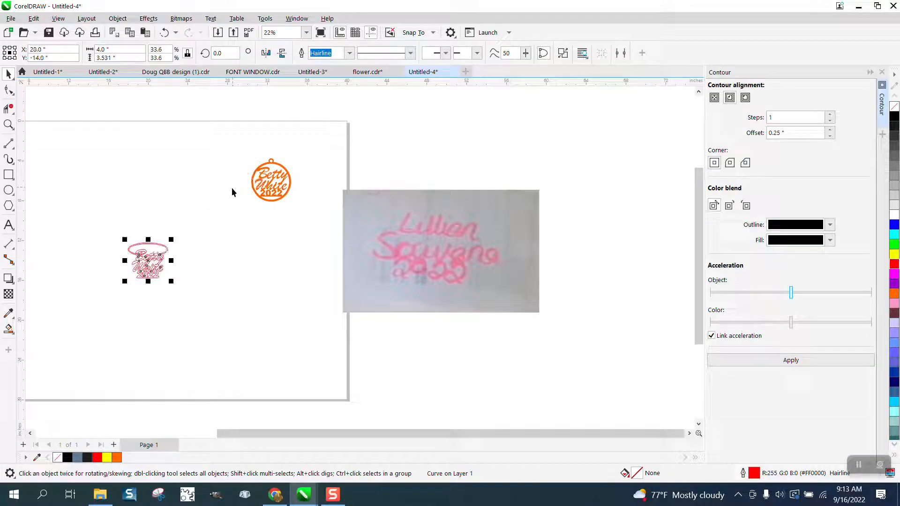
Draw a circle about 0.417 inches across above the ring, with a concentric inner circle about 0.241 inches across
click(9, 125)
drag(112, 226, 249, 291)
click(9, 190)
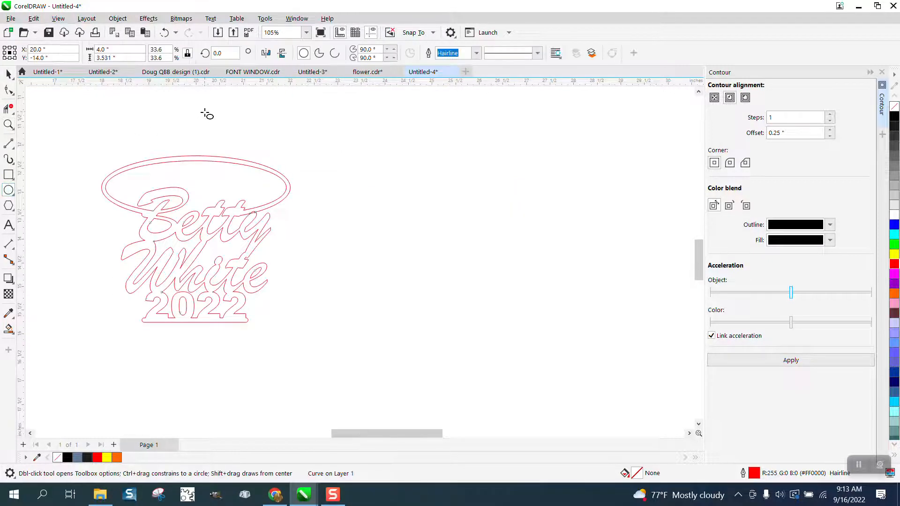
drag(193, 126, 193, 135)
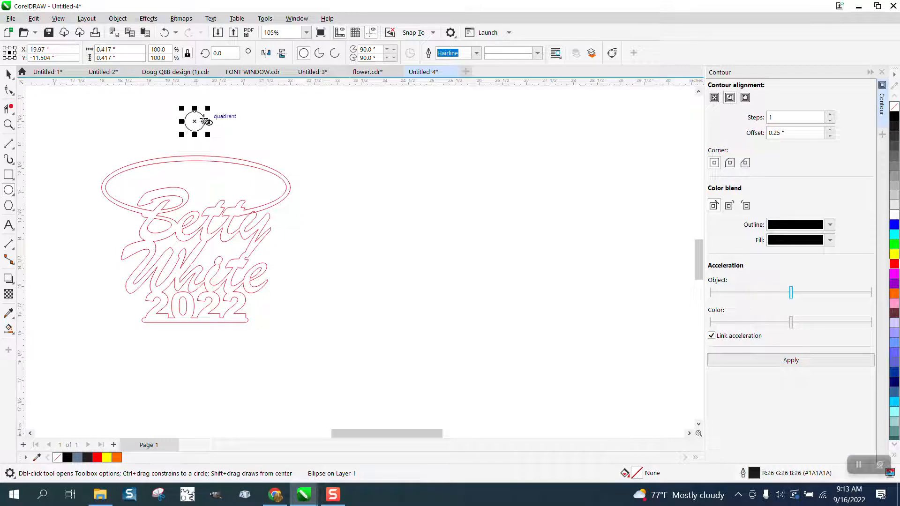
drag(208, 107, 204, 113)
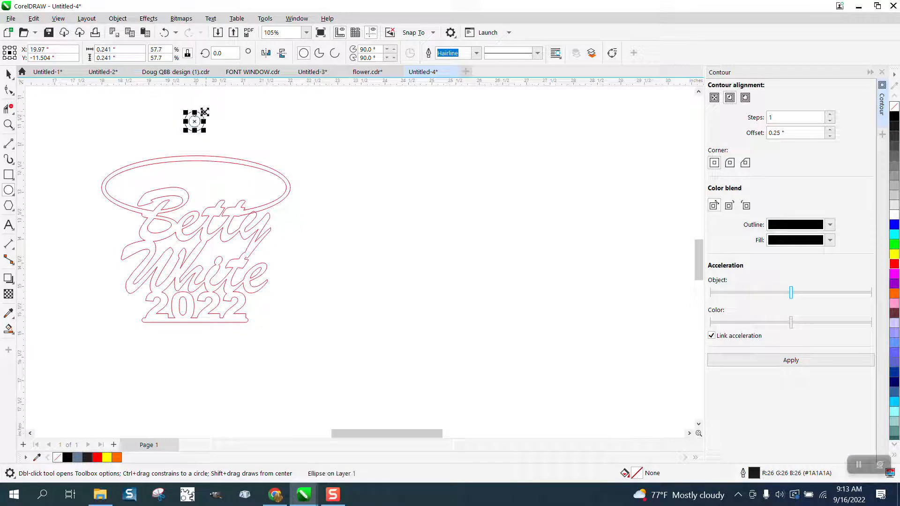
Center both circles on the page and move them straight up so the outer circle overlaps the top of the ring
click(9, 74)
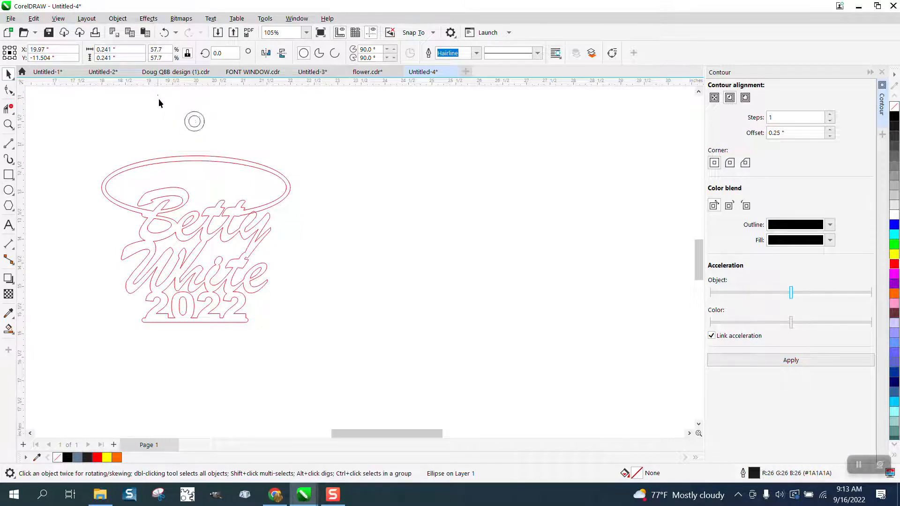
key(ctrl+z)
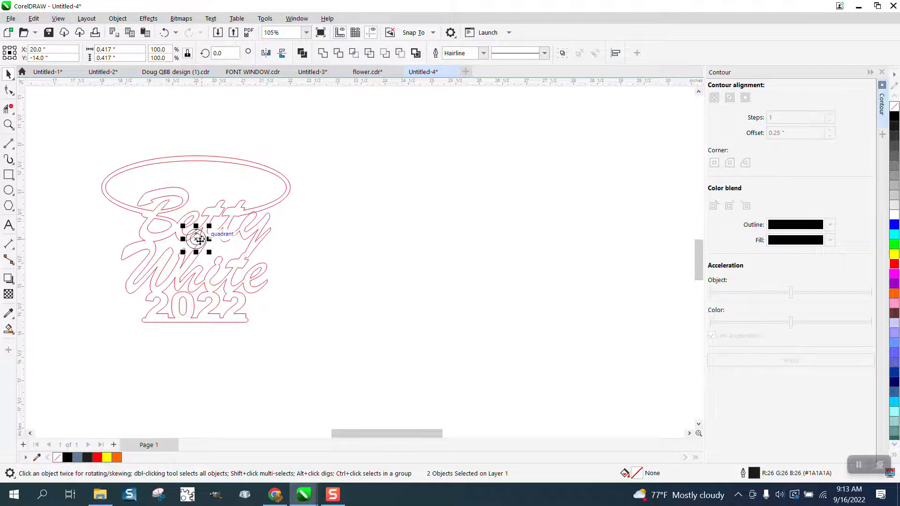
drag(197, 238, 197, 156)
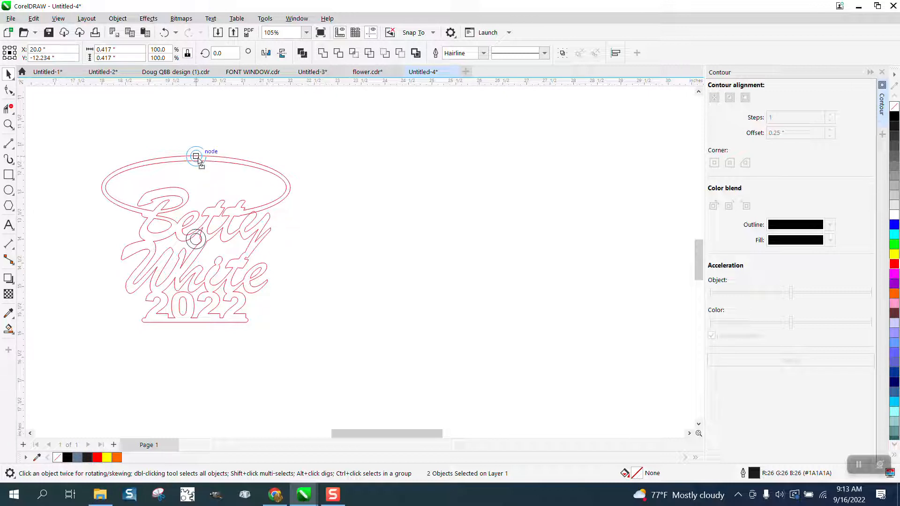
drag(197, 156, 271, 192)
click(9, 124)
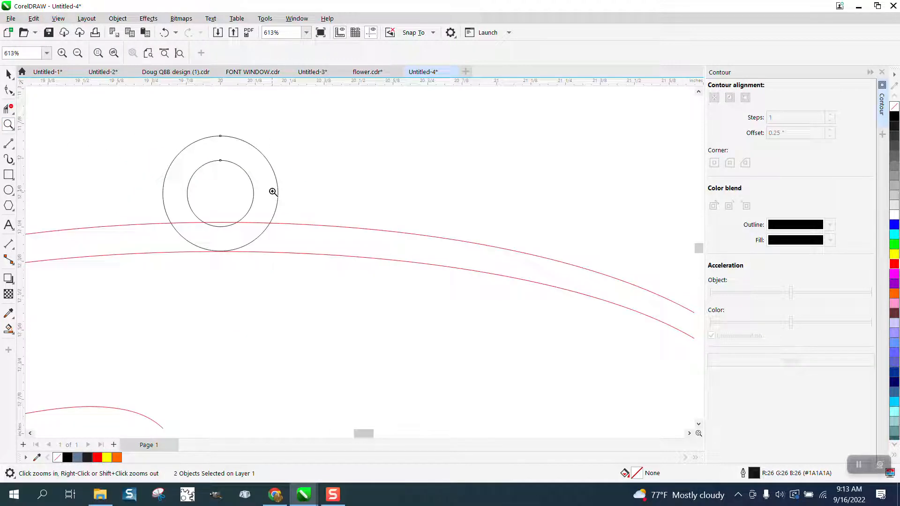
Try to delete the segments where the ring's upper edge crosses the hanging loop, and undo the deletions
click(8, 109)
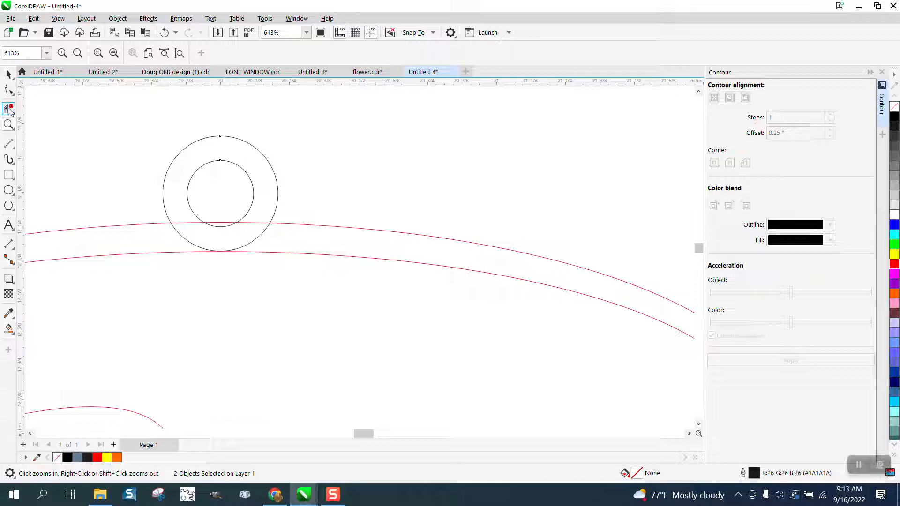
click(220, 225)
click(192, 221)
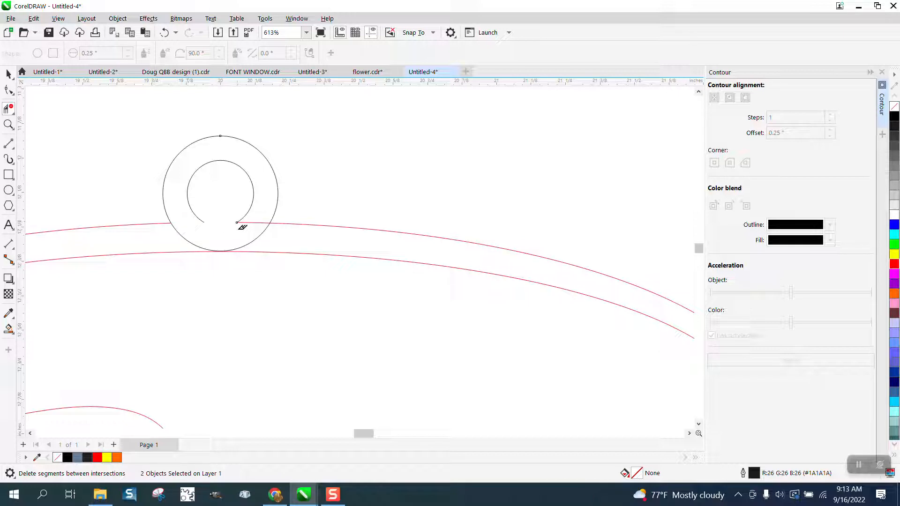
click(162, 34)
click(163, 33)
Delete the ring's outer edge inside the loop and the lower arc of the outer circle, keeping the inner circle whole
click(257, 222)
click(198, 221)
click(257, 235)
scroll(52, 237, down, 2)
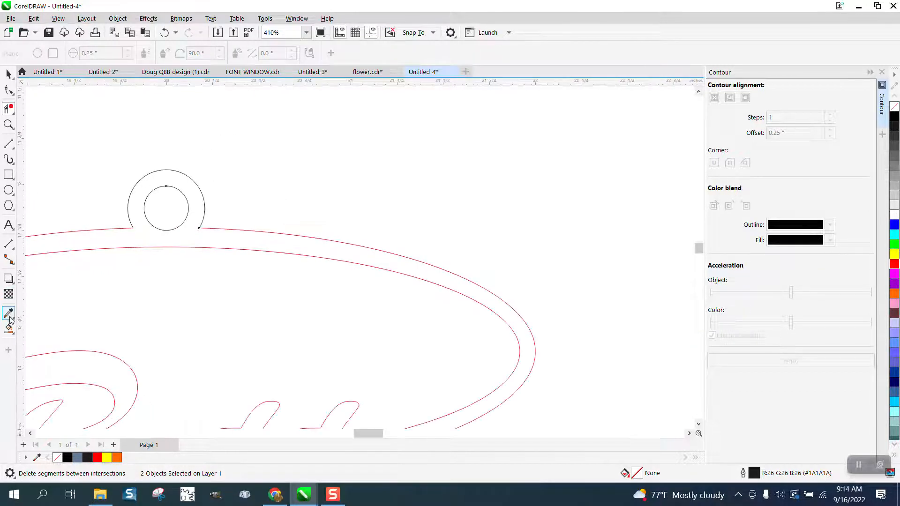
Try moving the loop circles away from the ring, and undo the move
click(9, 74)
drag(184, 174, 305, 154)
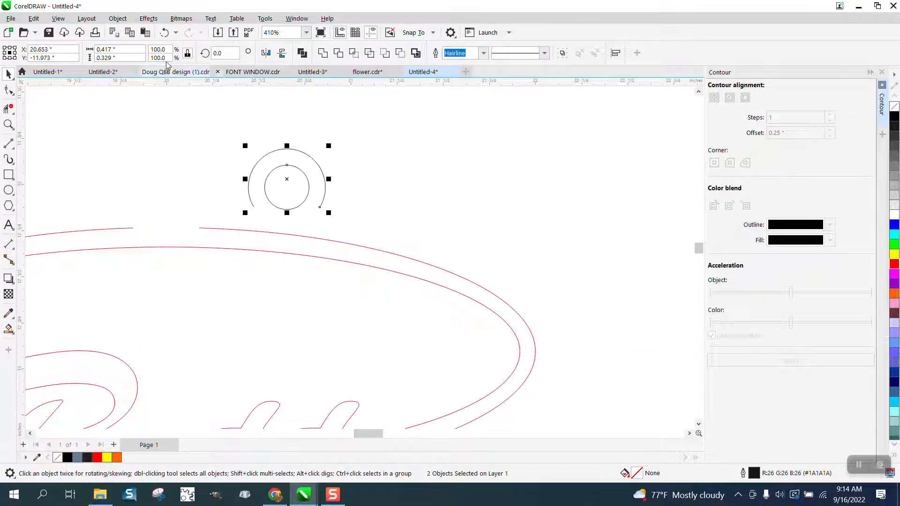
click(164, 32)
Smart-fill the lettering, ring and hanging loop as one black shape, and move it beside the original outlines
scroll(219, 126, down, 2)
scroll(215, 137, down, 2)
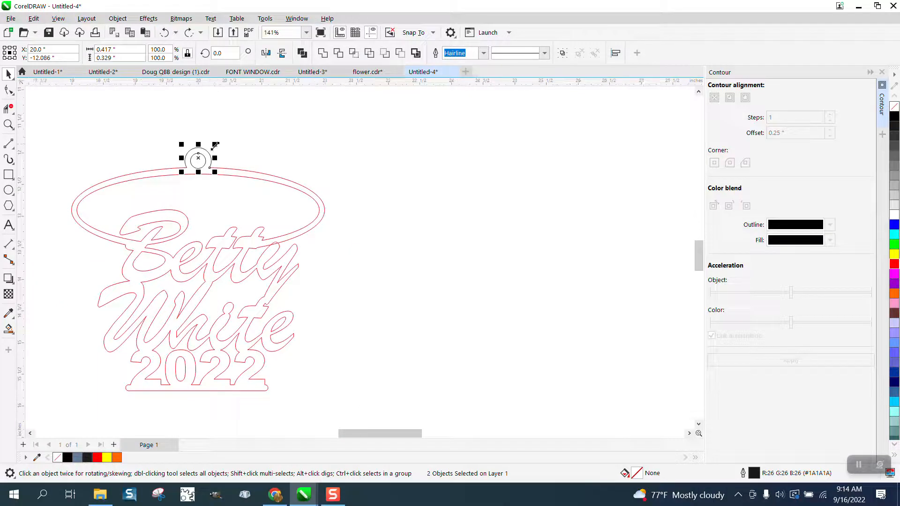
click(9, 329)
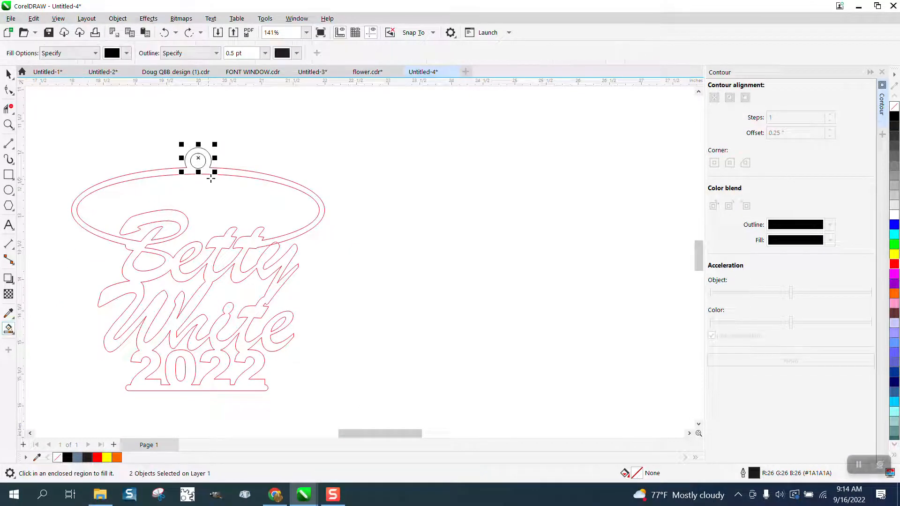
click(237, 167)
click(8, 73)
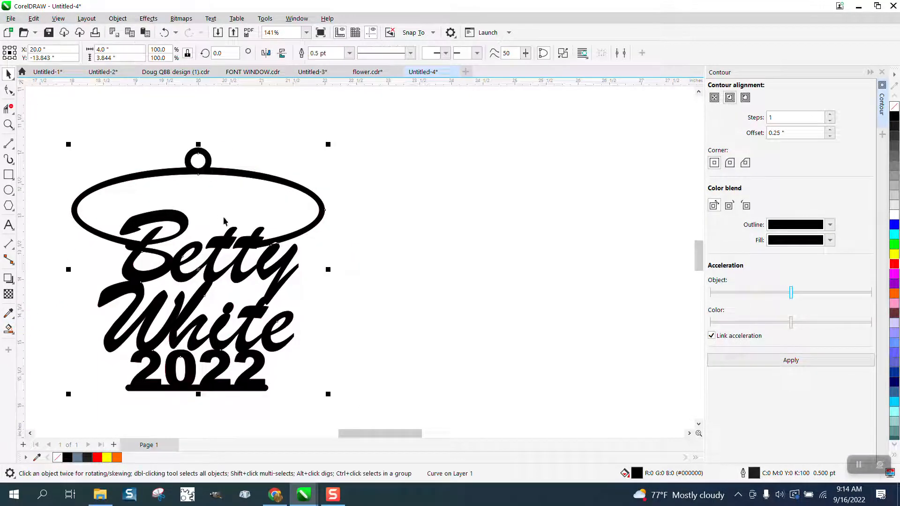
drag(218, 236, 515, 225)
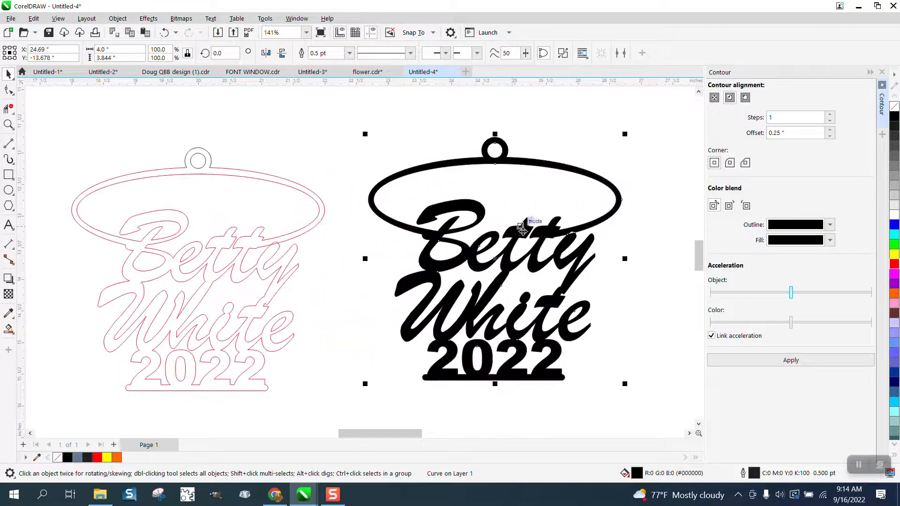
Remove the fill from the one-piece ornament and set its outline to red at hairline width
click(894, 107)
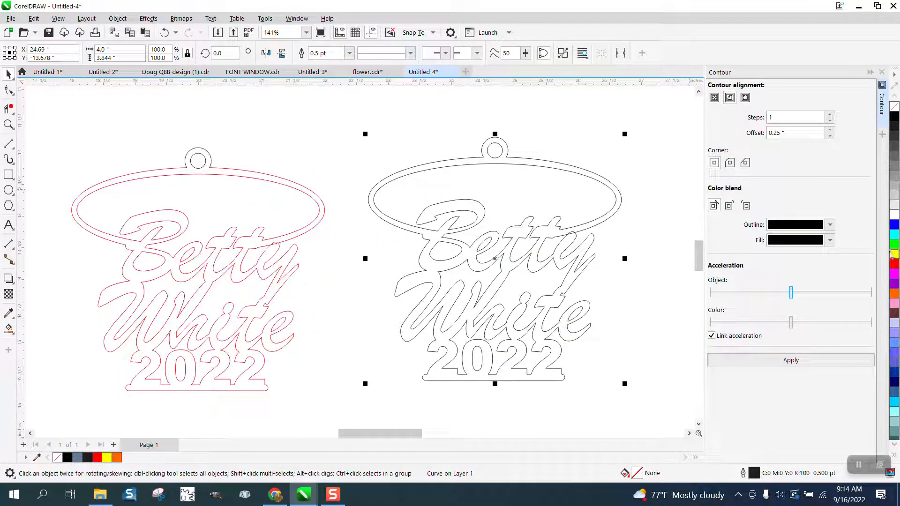
right_click(894, 268)
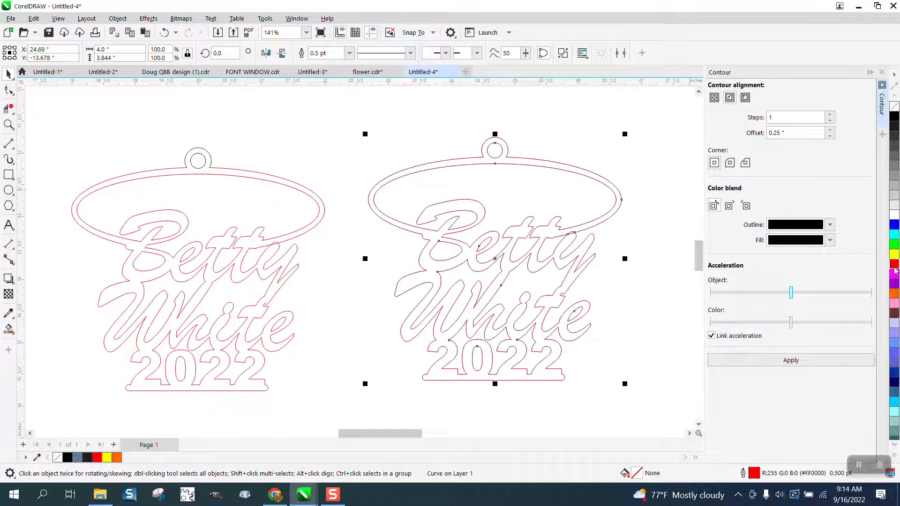
click(349, 53)
click(319, 72)
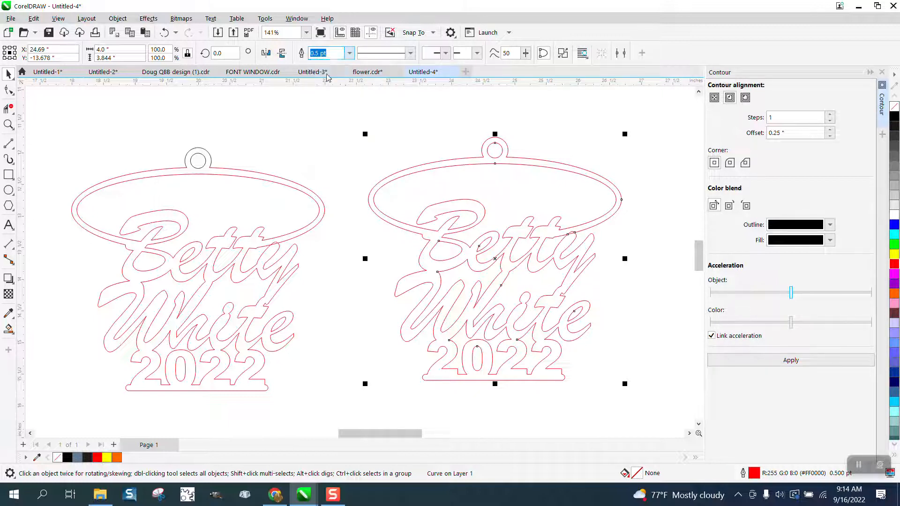
Draw a square in the empty area beside the one-piece ornament and set its size to 4 by 4 inches
scroll(478, 148, down, 1)
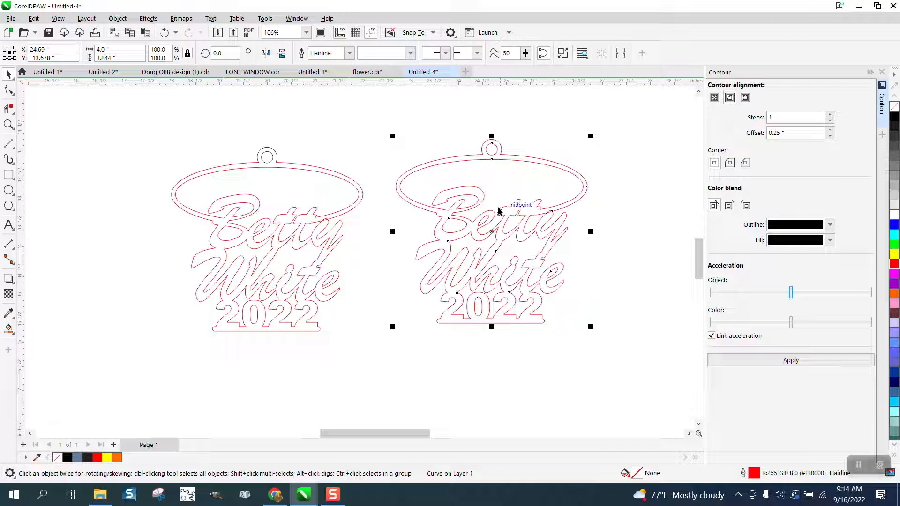
scroll(498, 210, down, 6)
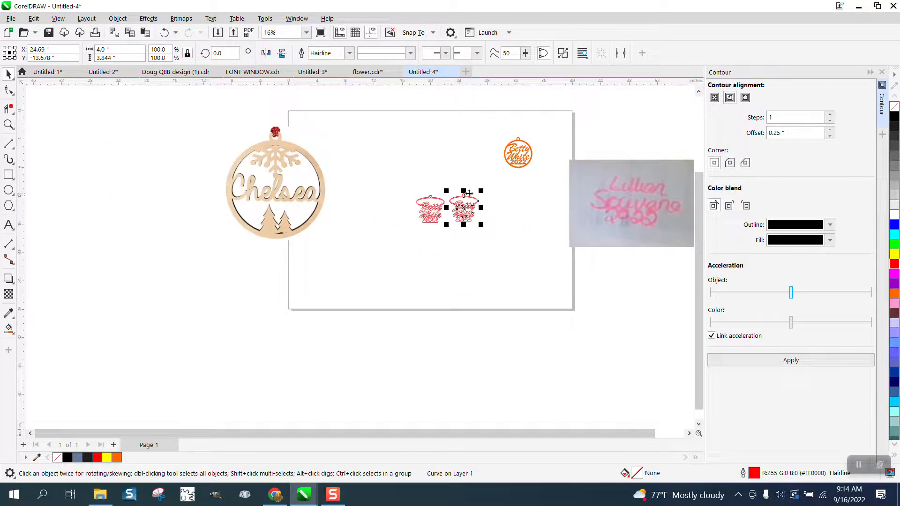
key(z)
drag(403, 184, 529, 246)
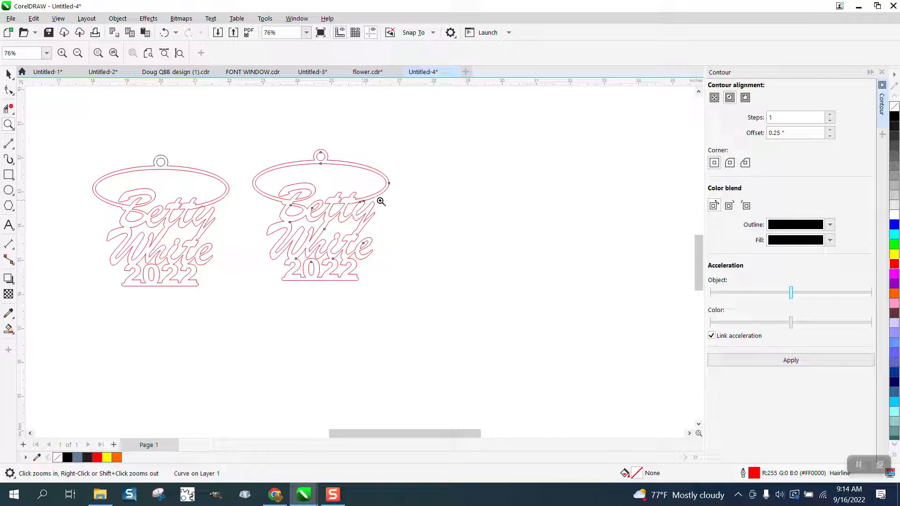
click(9, 174)
mouse_move(593, 160)
mouse_down()
mouse_move(572, 191)
mouse_move(453, 286)
mouse_up()
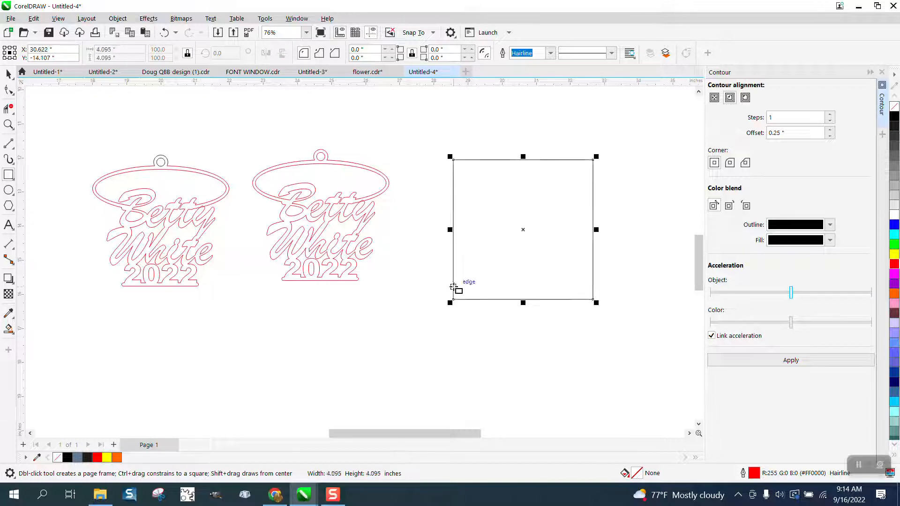
click(118, 49)
text(4)
key(Return)
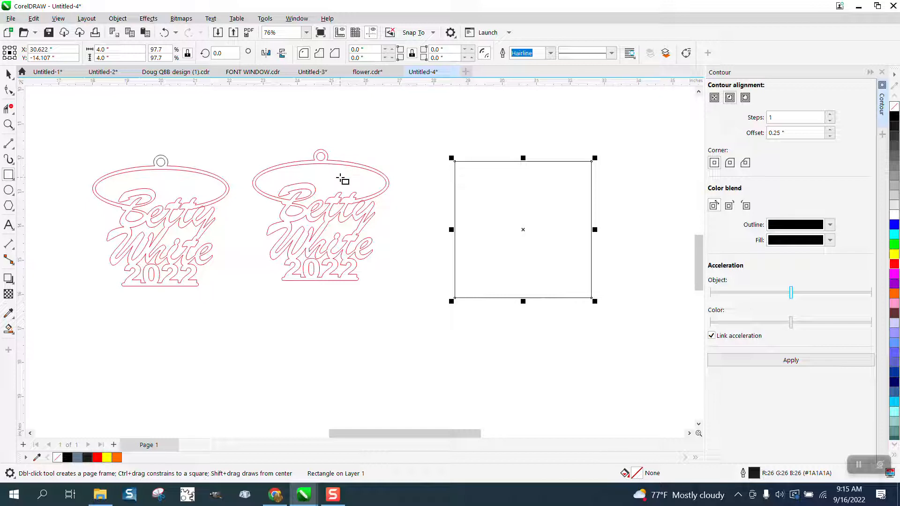
Select the one-piece ornament and examine its merged outline up close, from the hanging loop to the base under the year
click(9, 74)
drag(238, 142, 488, 322)
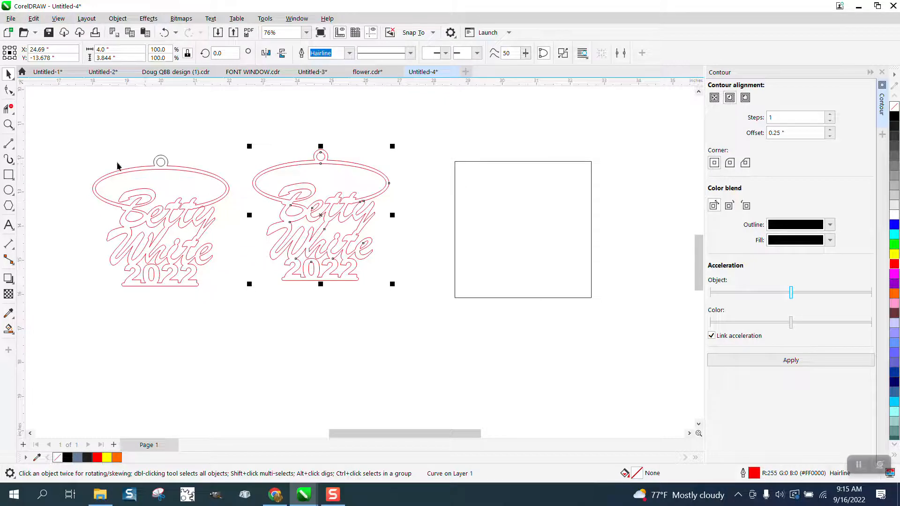
click(8, 124)
drag(255, 143, 465, 324)
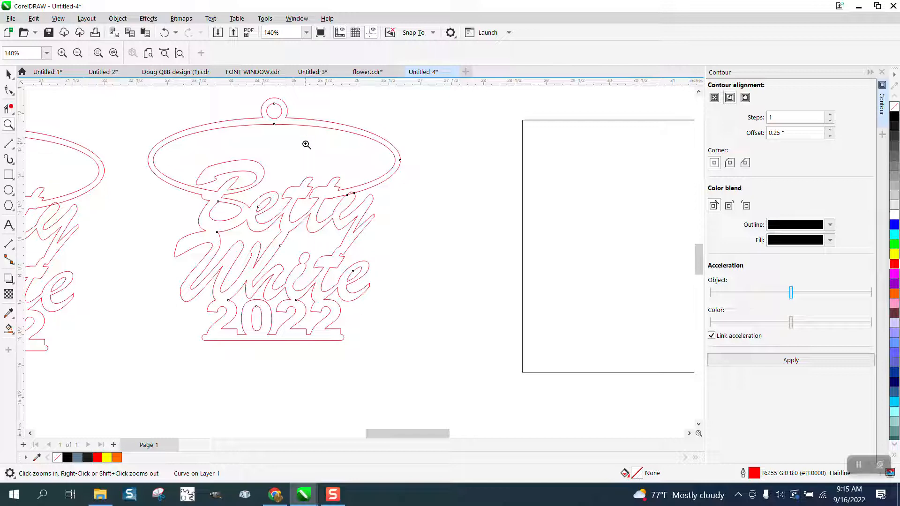
scroll(305, 147, down, 2)
scroll(306, 147, up, 3)
scroll(307, 154, down, 1)
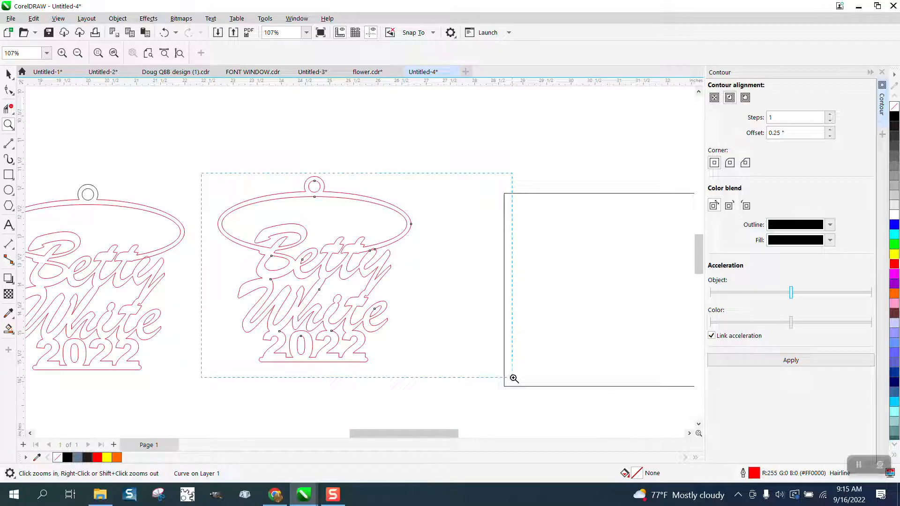